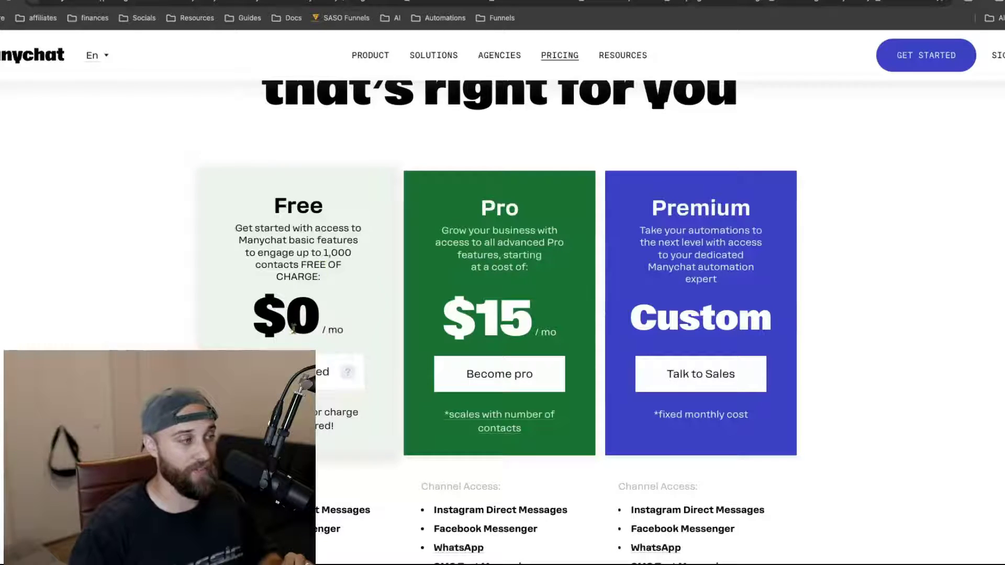
Open the Pro plan's contact-based pricing table and review the monthly prices from the smallest to the largest contact tier
left_click(484, 415)
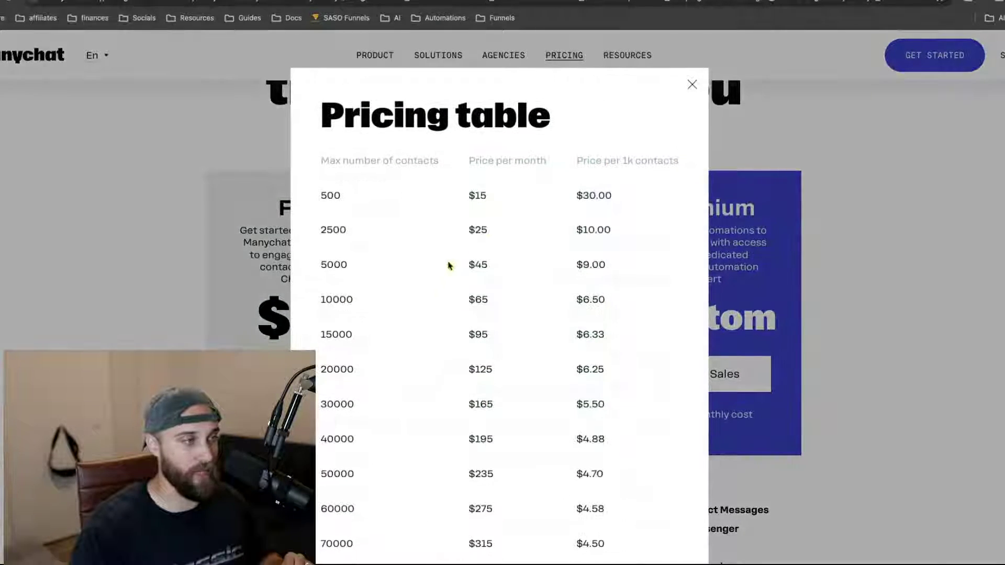
scroll(486, 256, "down", 3)
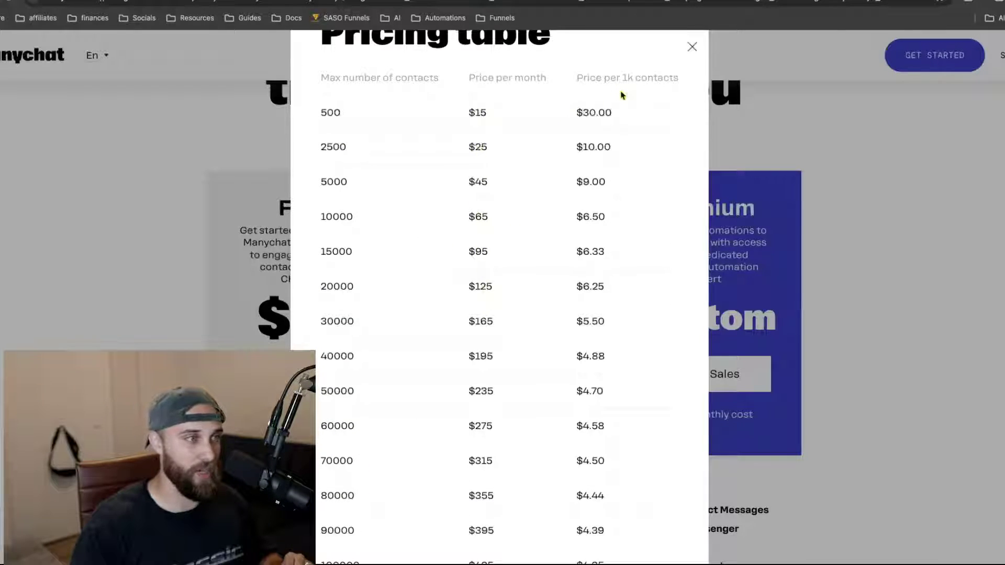
scroll(596, 212, "down", 1)
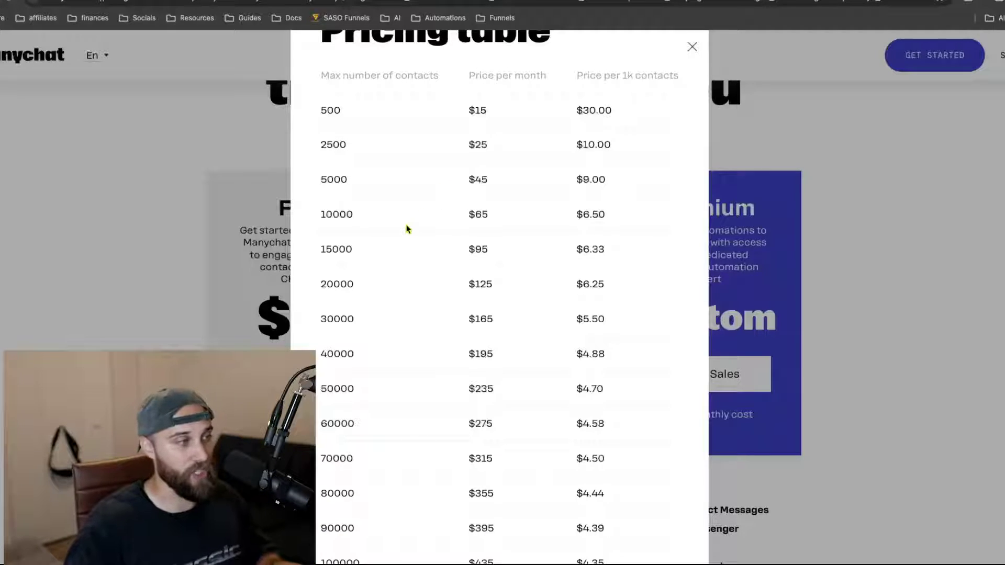
scroll(407, 227, "down", 2)
scroll(348, 136, "up", 3)
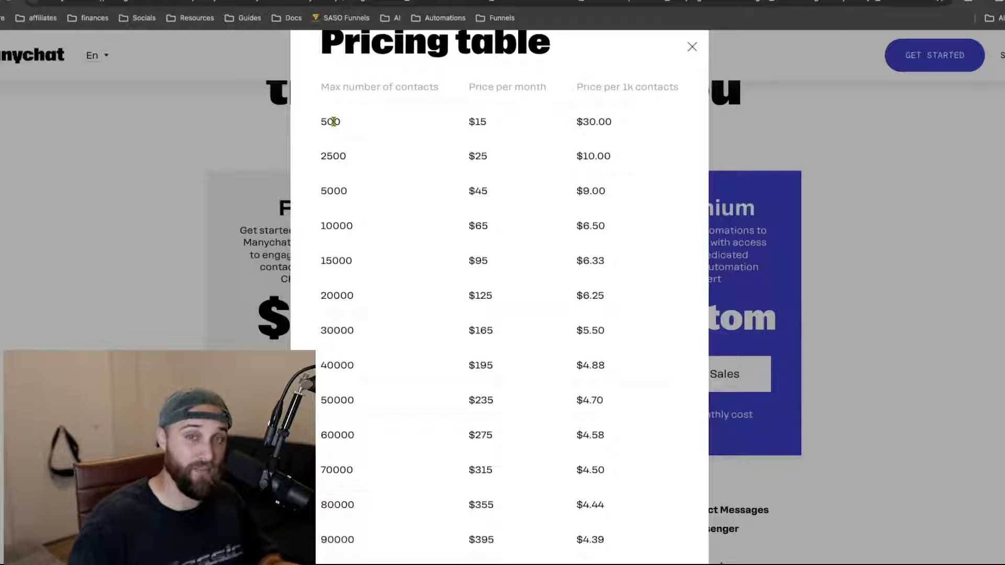
scroll(331, 233, "down", 15)
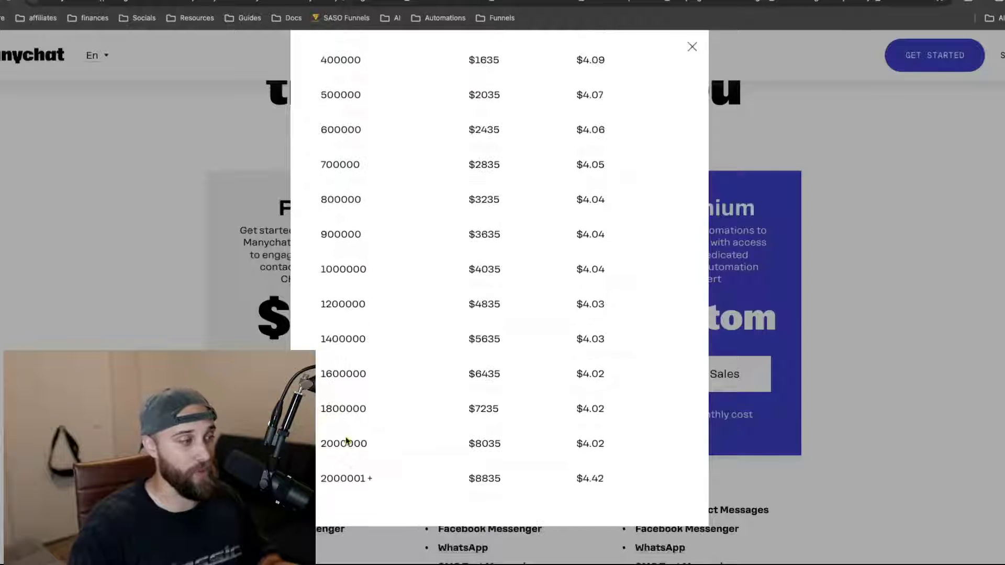
Highlight the largest contact tier and its monthly price along with the 2000000 tier's price, and return to the table's start
left_click_drag(318, 480, 400, 480)
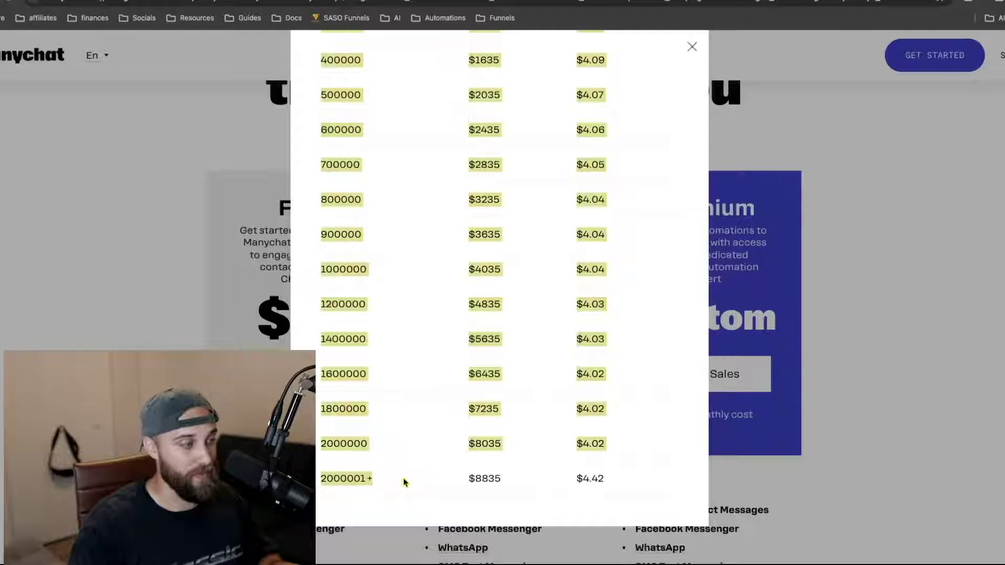
left_click(439, 398)
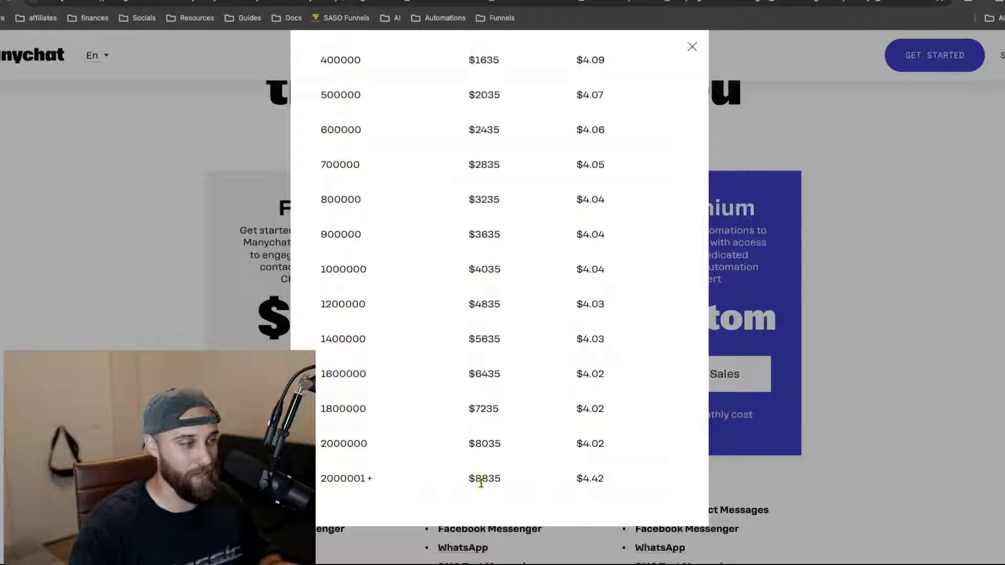
double_click(475, 481)
double_click(472, 444)
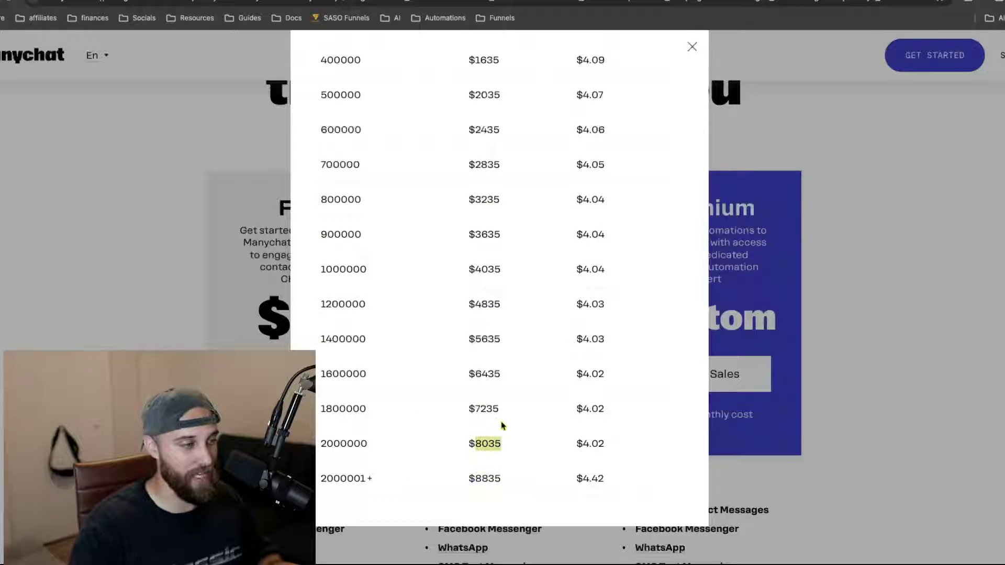
left_click(476, 409)
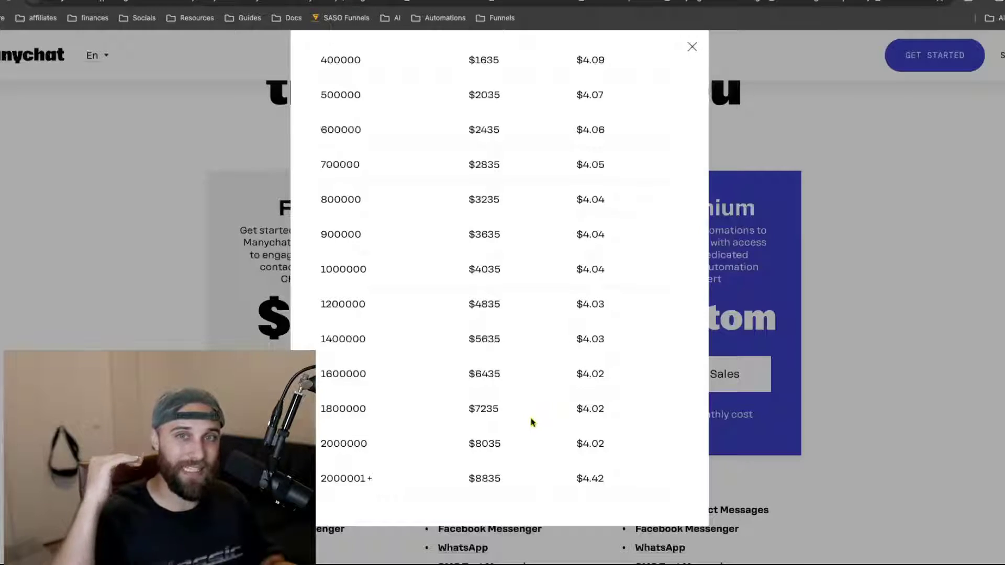
scroll(555, 287, "up", 5)
scroll(563, 246, "up", 10)
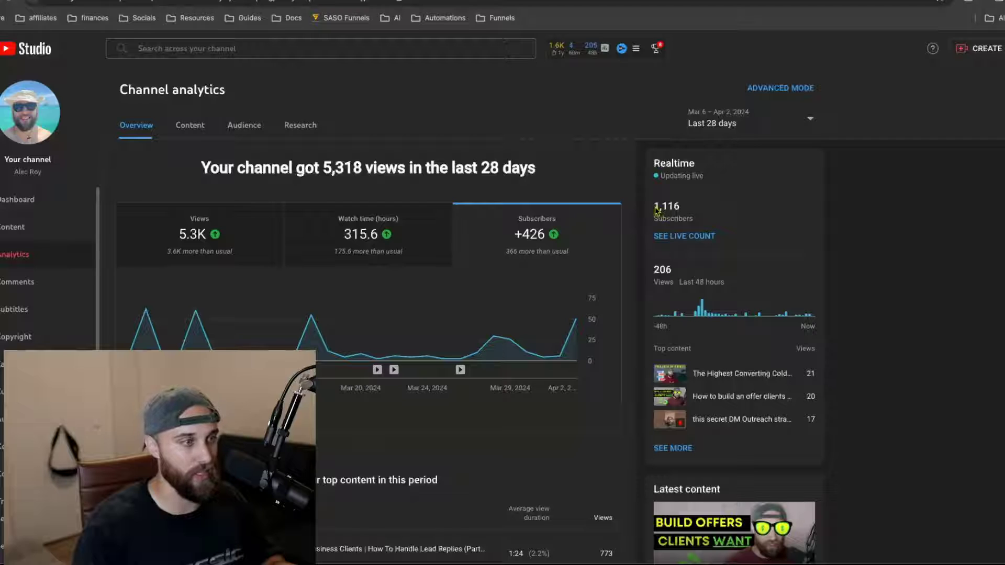
Examine the realtime subscriber count and the 28-day subscriber gain in the YouTube channel analytics
left_click_drag(657, 210, 698, 211)
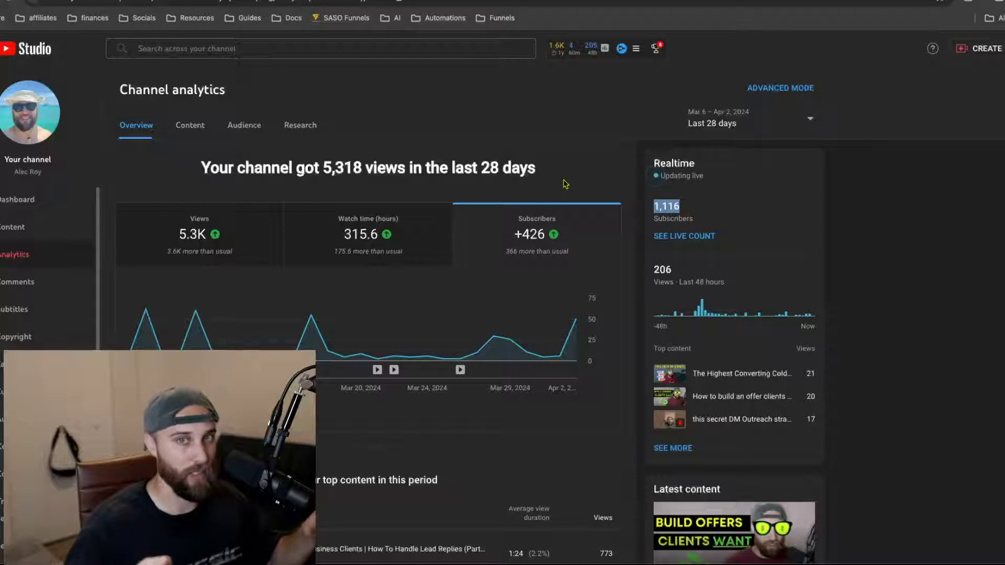
left_click(537, 229)
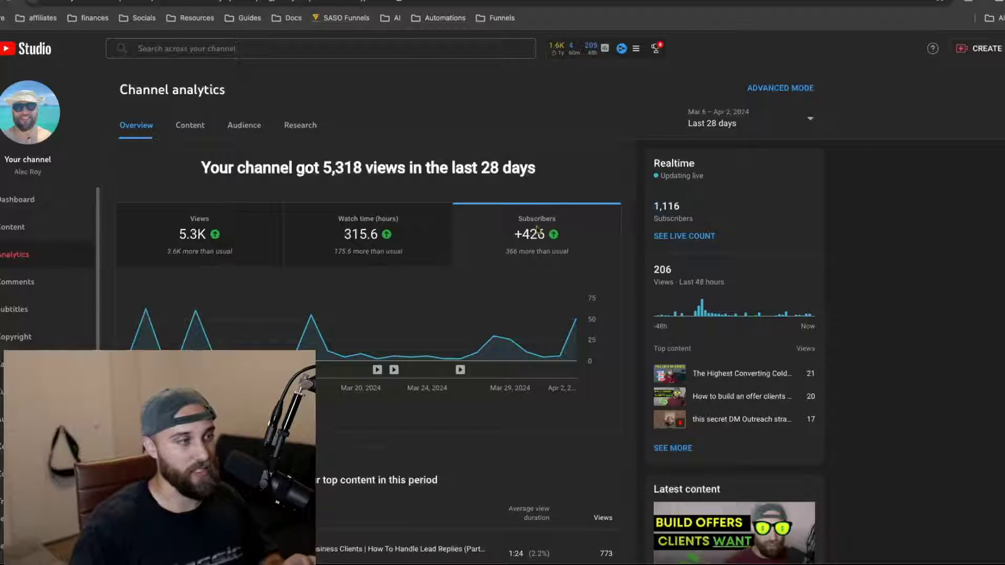
mouse_move(524, 237)
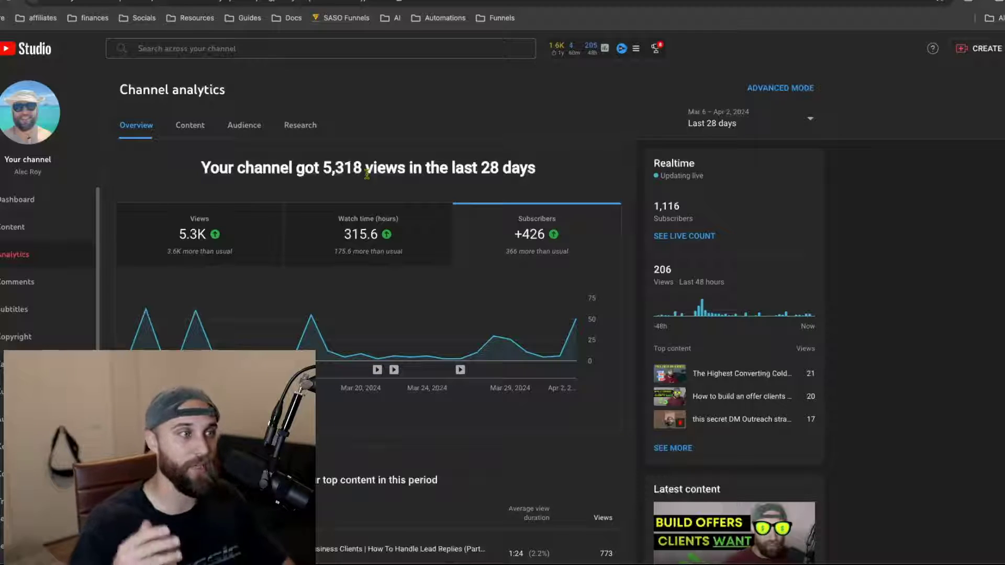
Switch to the Facebook page and read the #3x comments and replies under the March 22 trainings video post
left_click(455, 1)
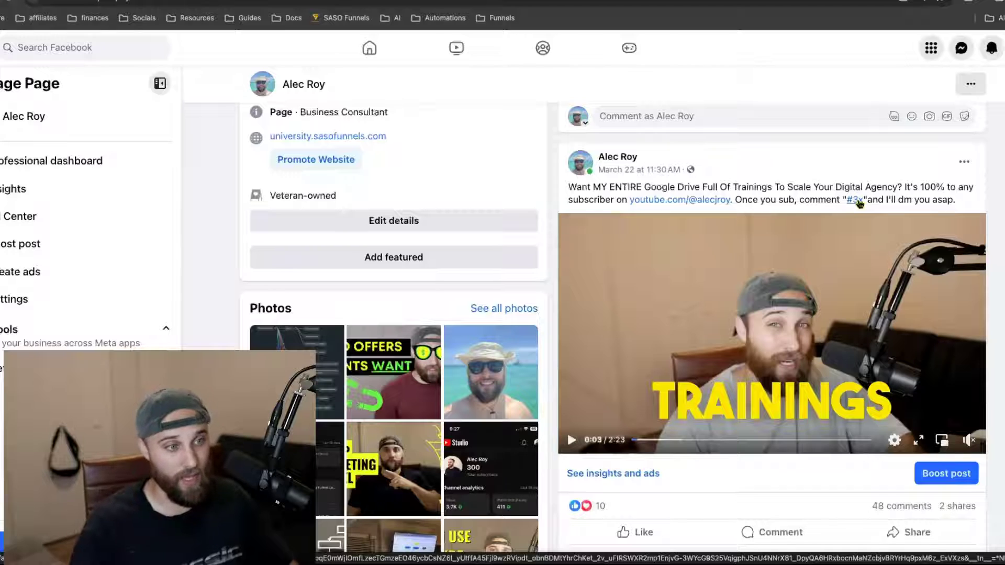
scroll(769, 218, "down", 1)
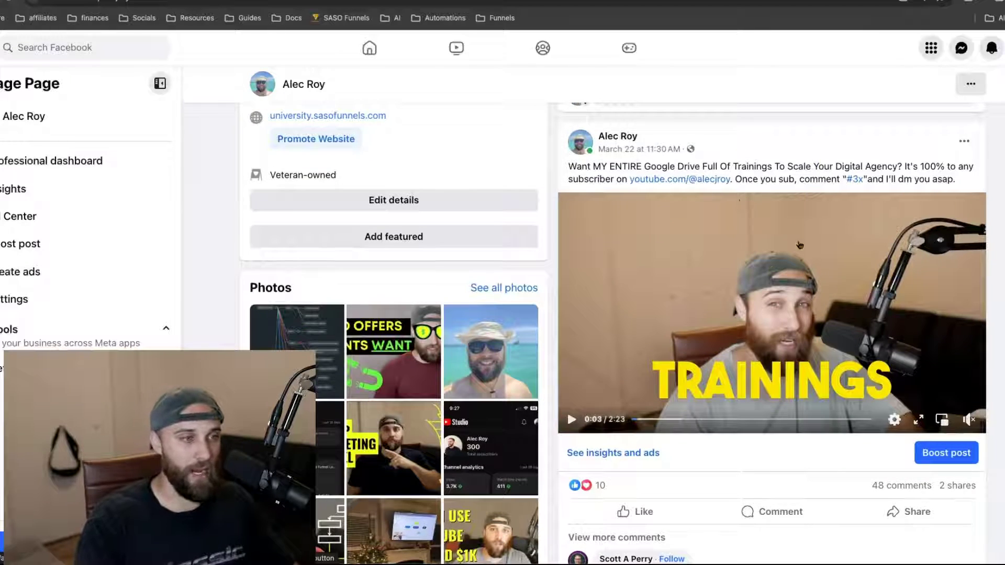
scroll(799, 245, "down", 3)
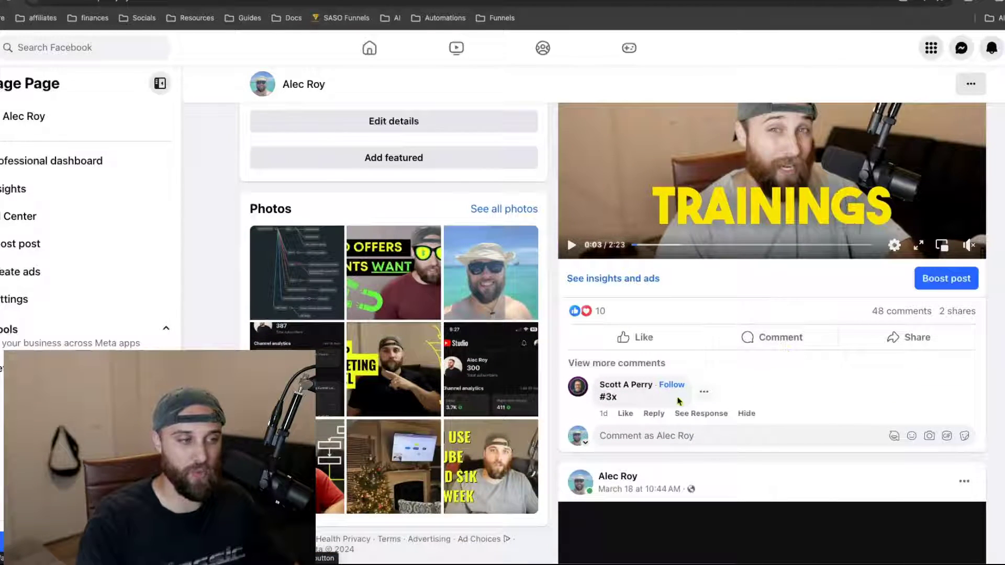
left_click(875, 318)
scroll(366, 419, "down", 2)
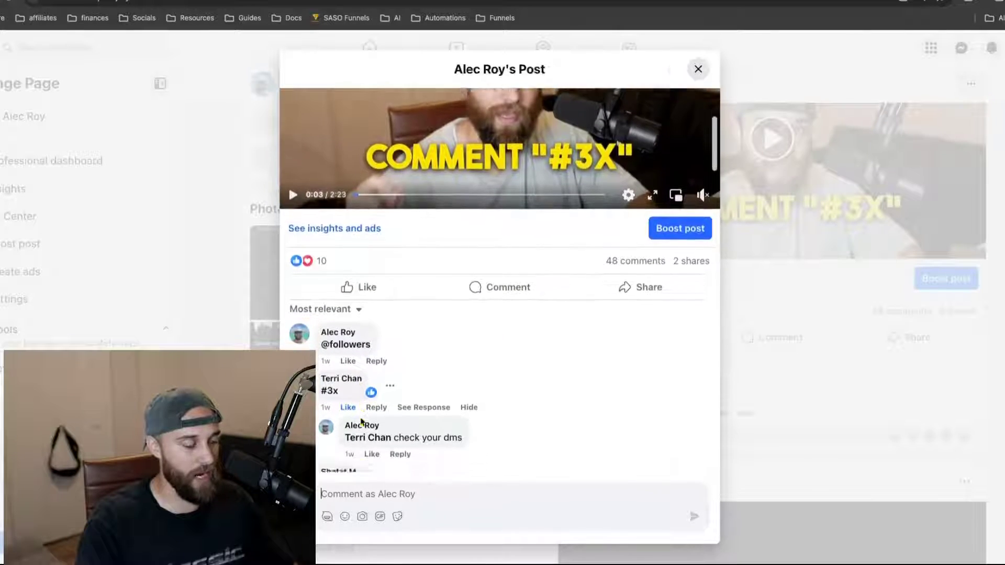
scroll(361, 421, "down", 4)
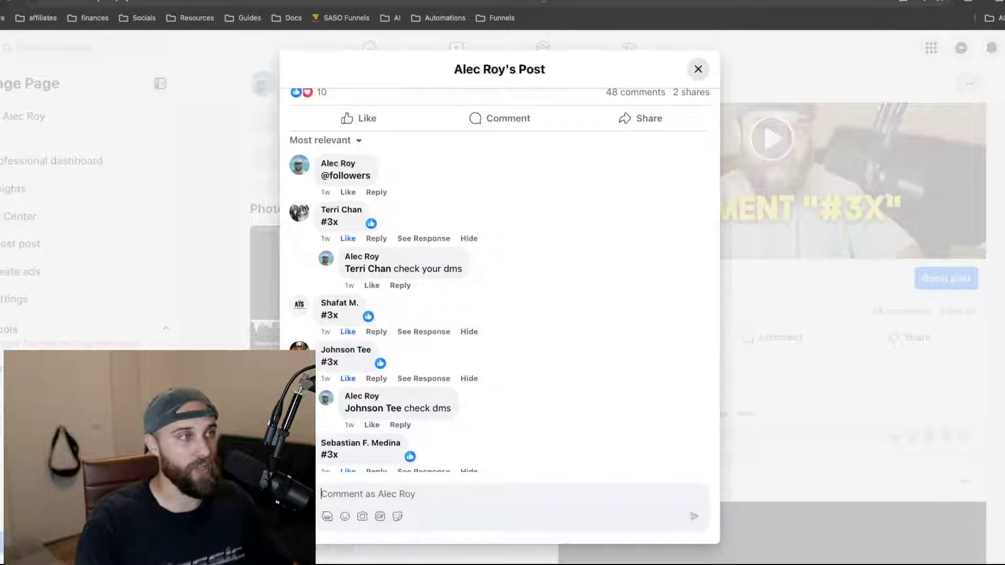
Switch to the Reply To Comment - Facebook workflow, review its comment trigger's filters, and close the trigger without saving
left_click(469, 0)
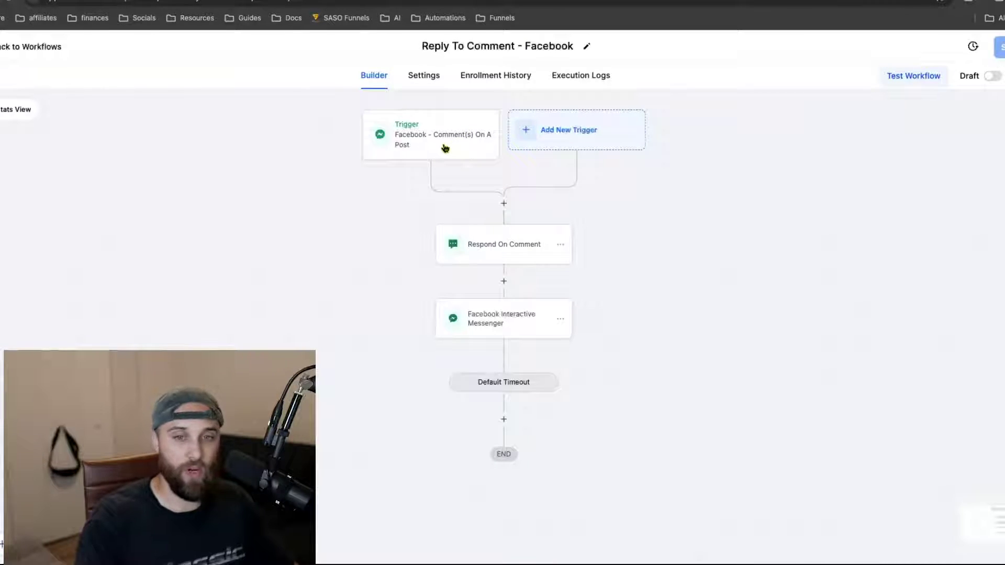
scroll(445, 149, "down", 1)
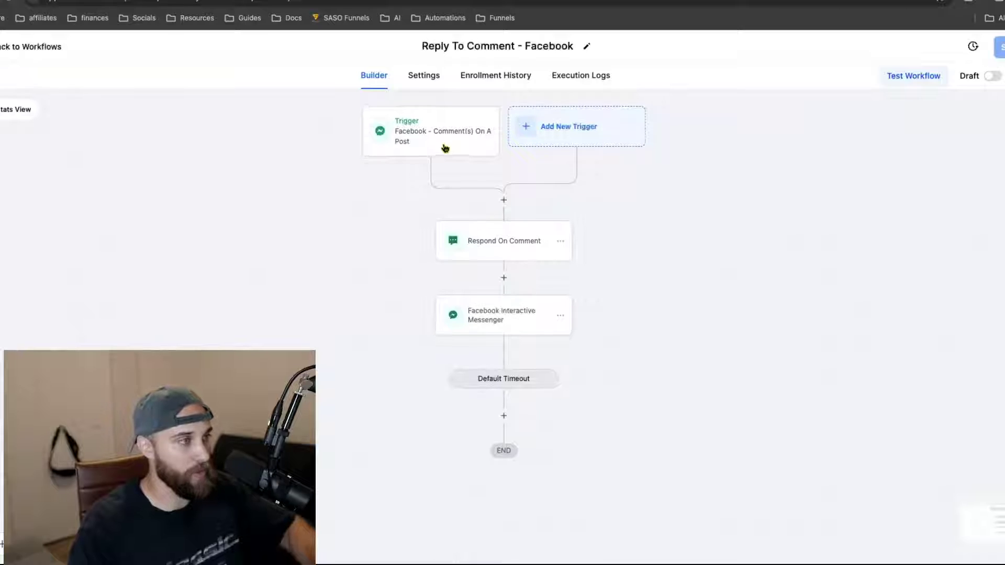
scroll(445, 149, "up", 1)
left_click(446, 149)
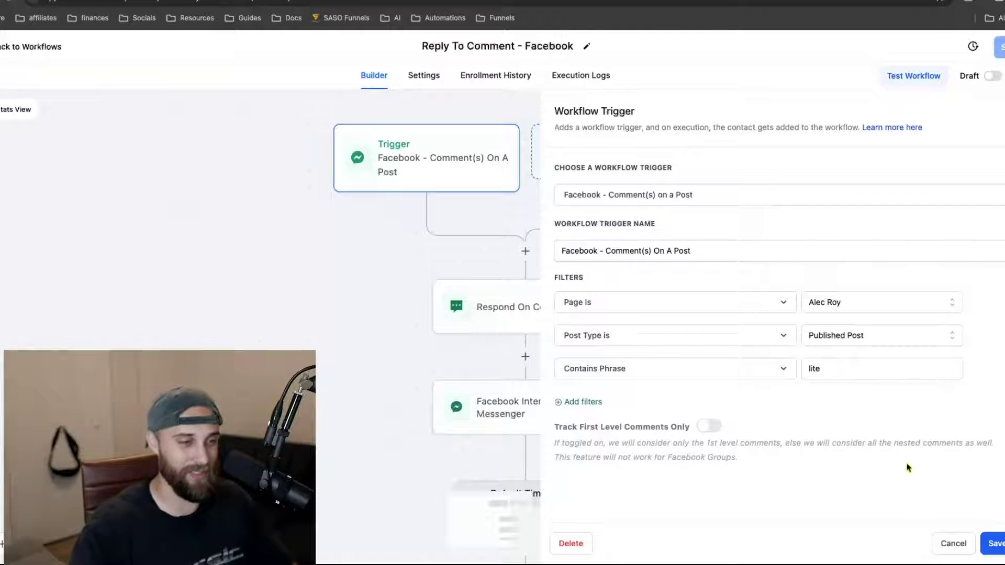
left_click(946, 545)
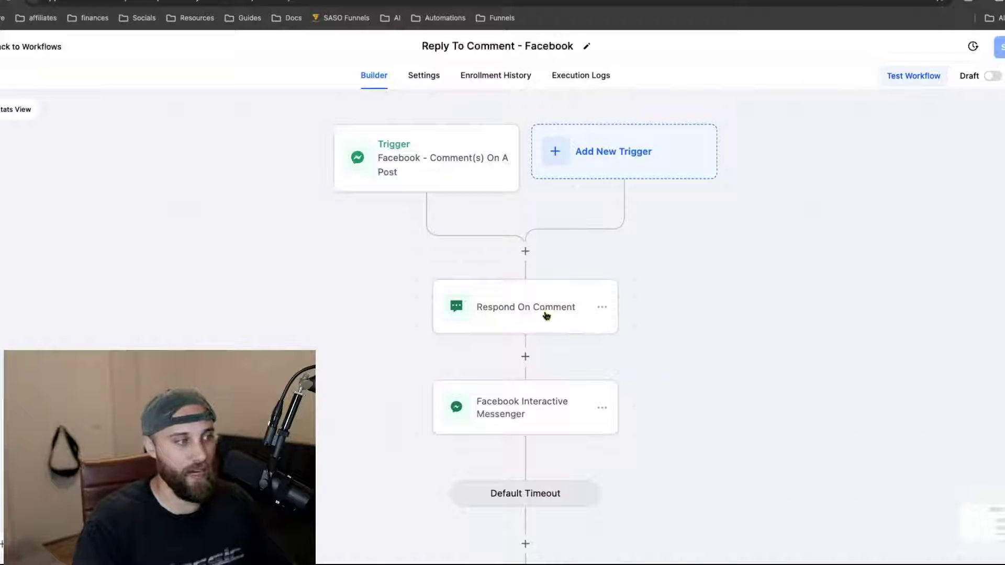
Review the Respond On Comment action's random replies, try adding and removing an extra response, and close without saving
left_click(546, 314)
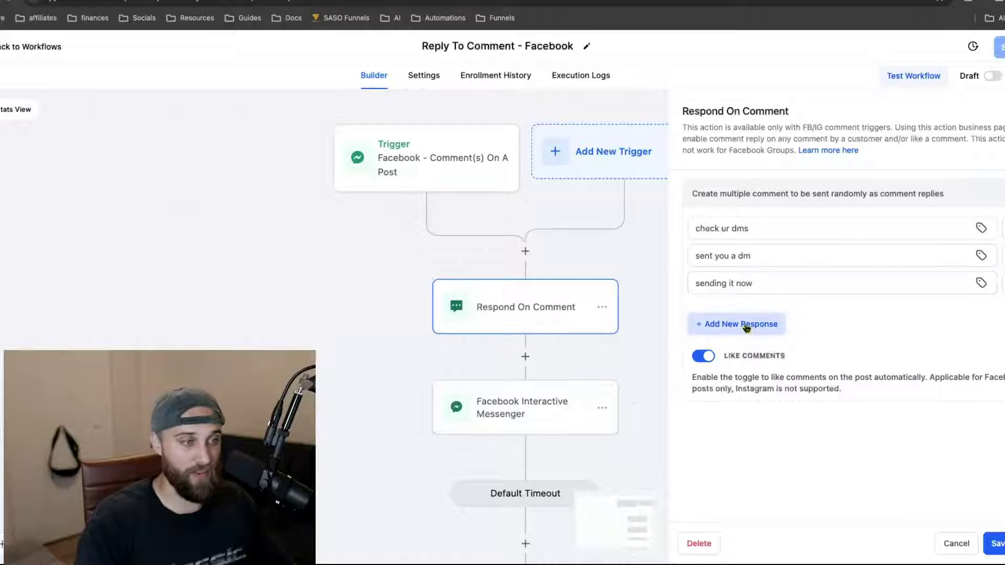
left_click(740, 324)
left_click(1003, 310)
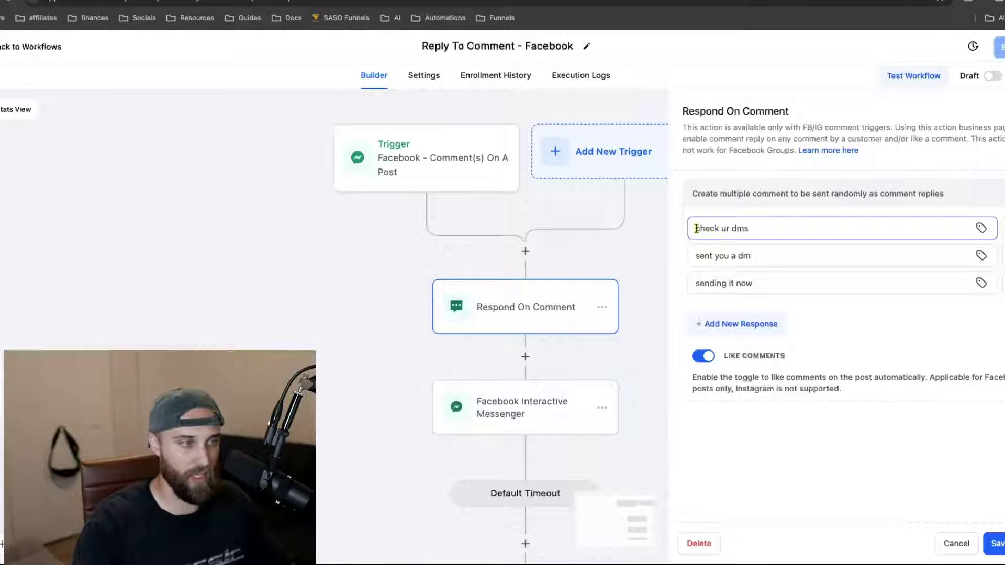
left_click(748, 258)
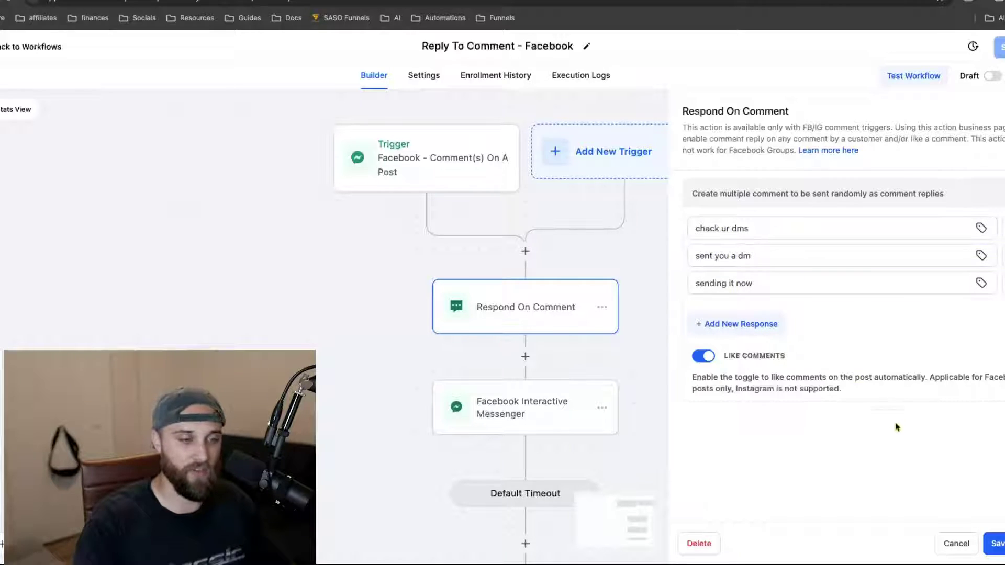
left_click(942, 547)
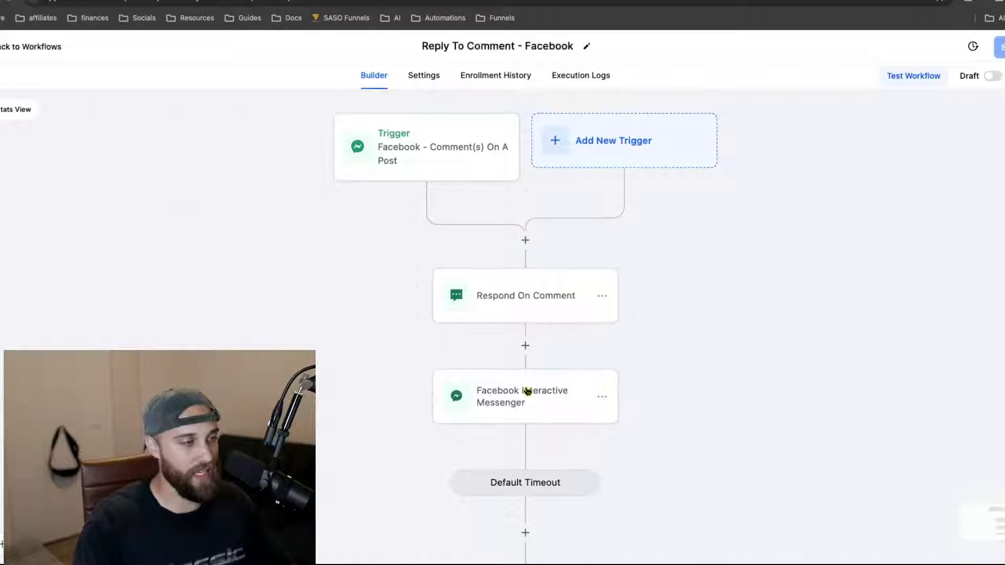
Review the Facebook Interactive Messenger action's reply type and message, and close it without saving
left_click(527, 387)
scroll(685, 388, "down", 2)
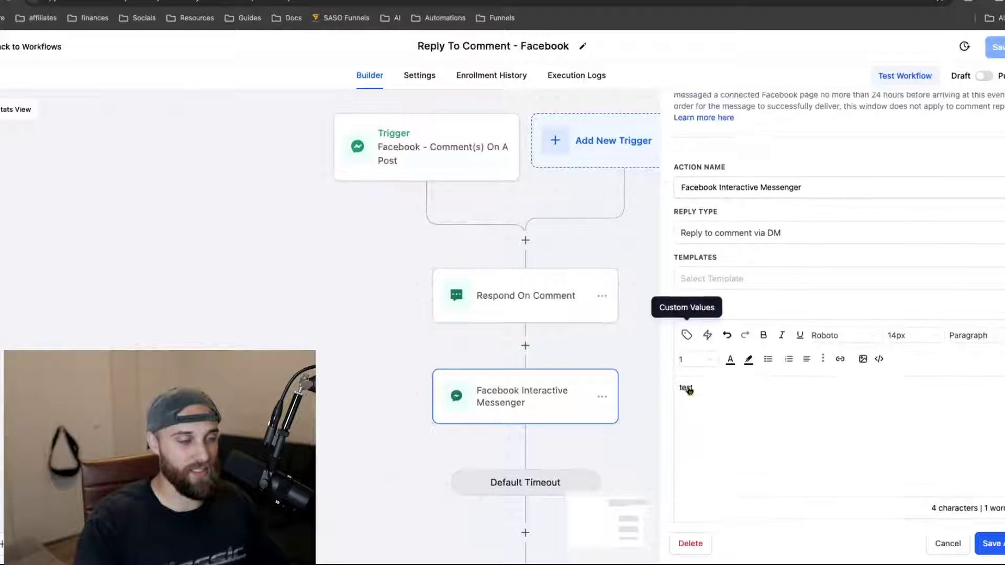
left_click(948, 545)
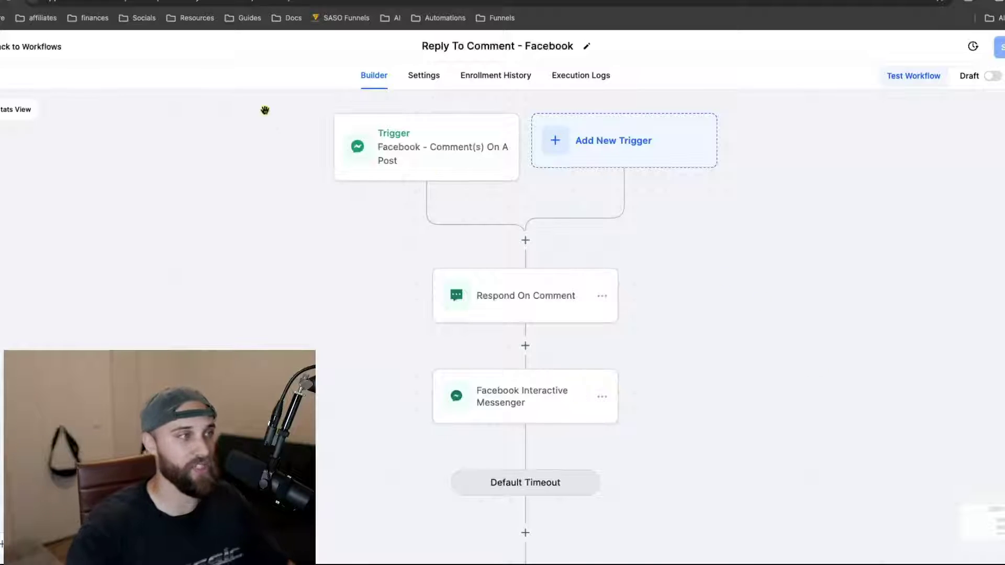
Open the #3x Comment To Message Facebook DM Automation - OLD workflow and inspect the Full Folder Link message in its yes branch
left_click(41, 48)
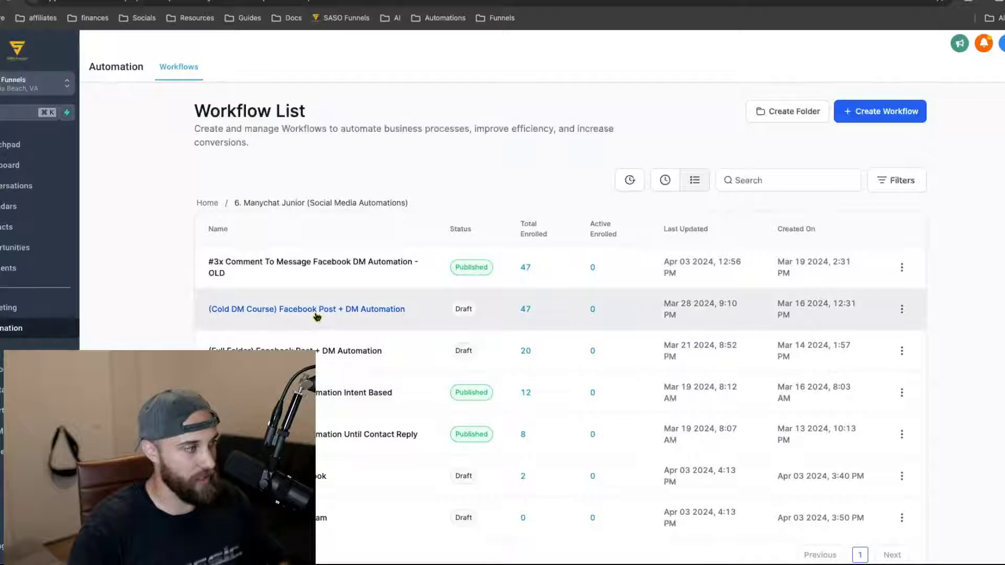
left_click(328, 267)
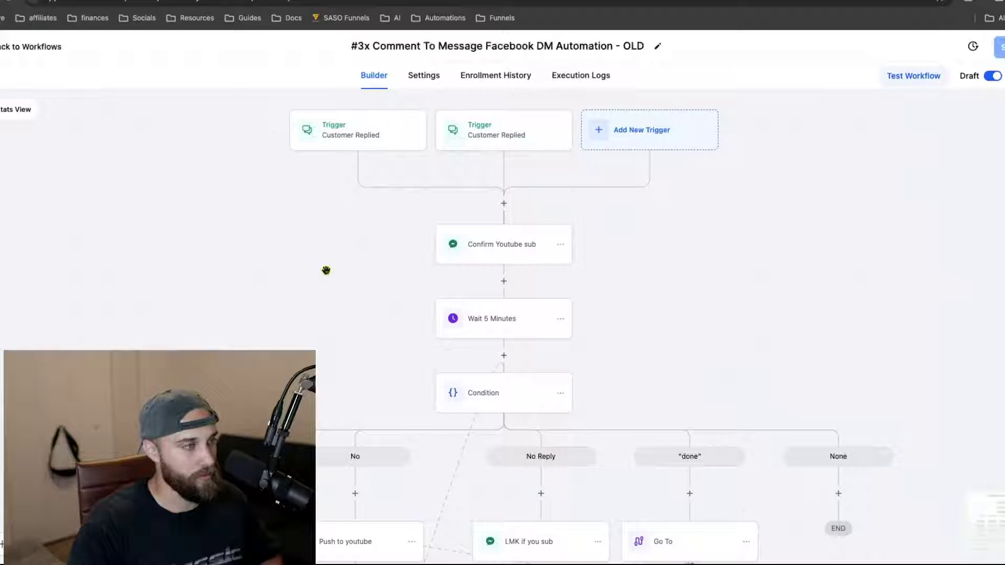
left_click_drag(326, 270, 635, 40)
left_click_drag(532, 228, 586, 153)
left_click(533, 235)
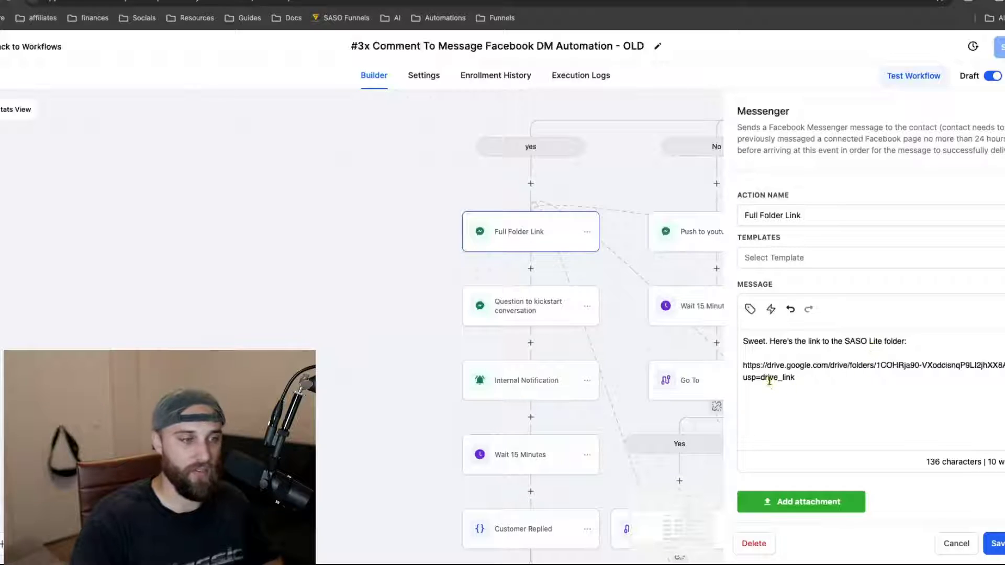
Inspect the Question to kickstart conversation message and the Internal Notification action in the yes branch
left_click(526, 323)
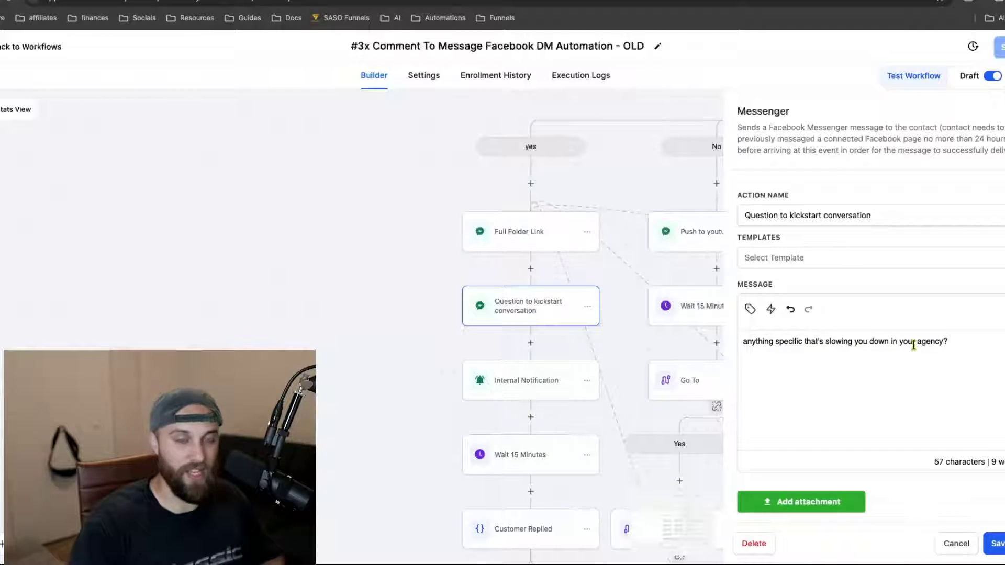
scroll(755, 388, "down", 1)
scroll(578, 389, "down", 1)
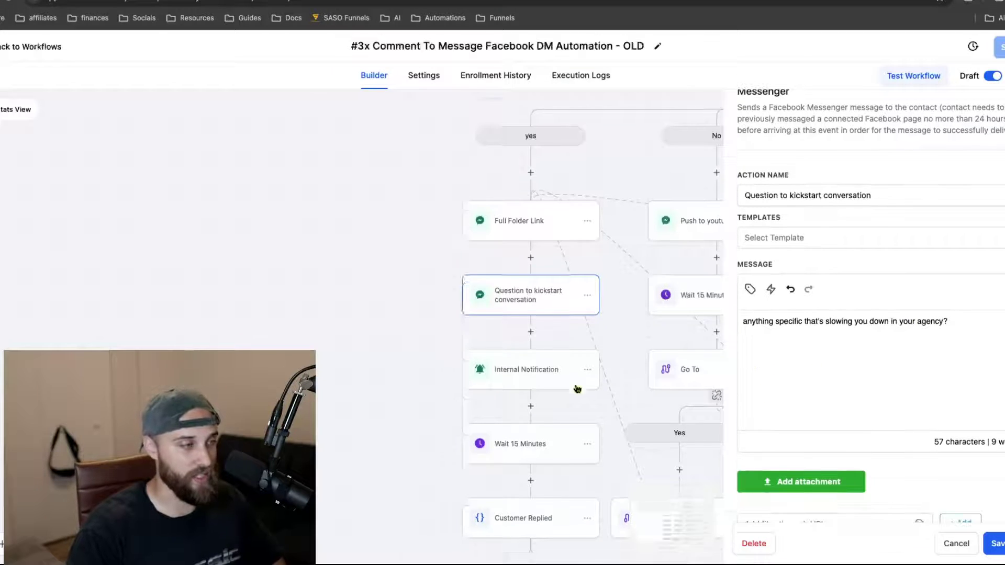
scroll(577, 389, "down", 2)
left_click(546, 348)
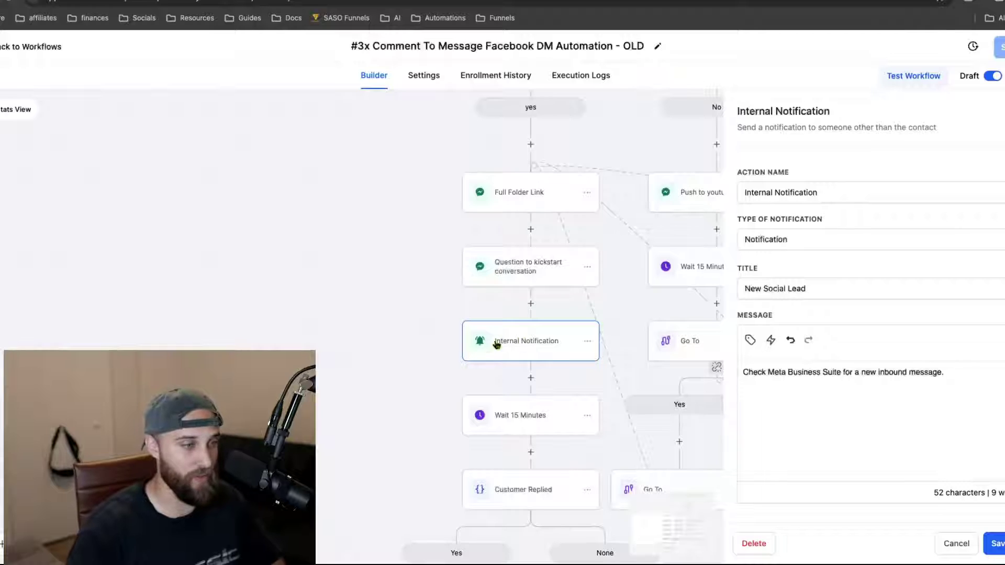
scroll(493, 351, "down", 2)
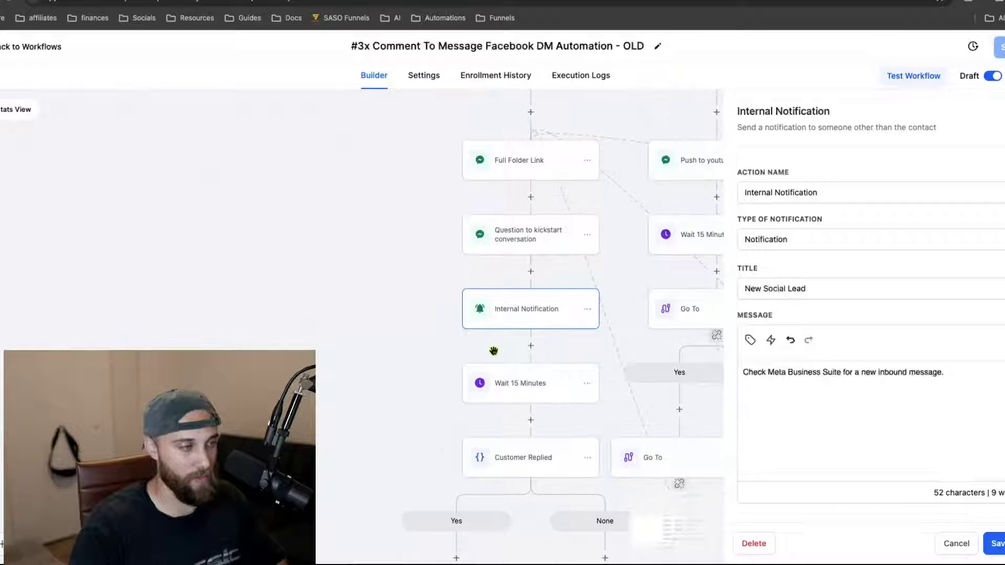
Inspect the Wait 15 Minutes action's reply and timeout settings and the Customer Replied condition's branches
left_click(528, 385)
scroll(471, 350, "down", 3)
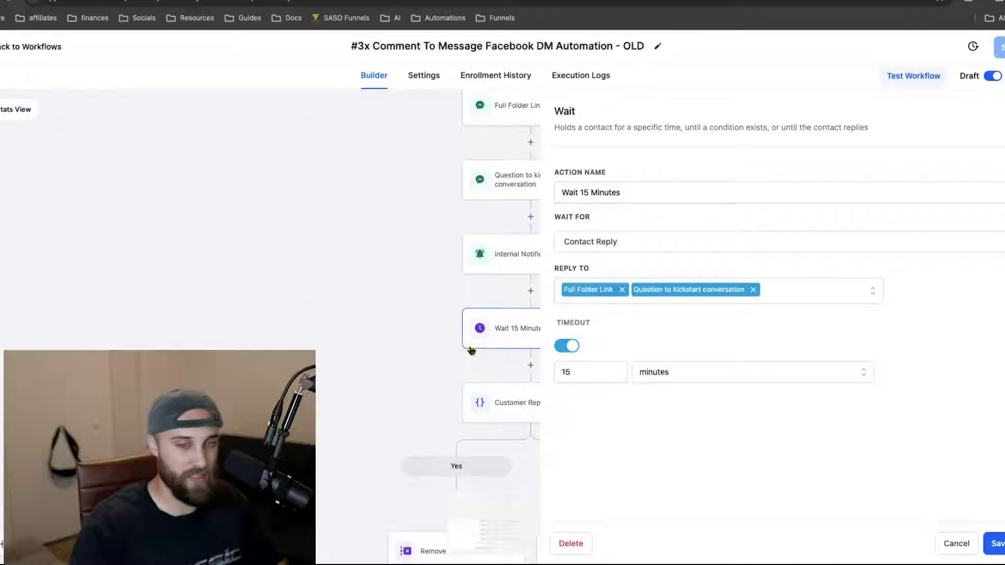
scroll(471, 350, "down", 1)
left_click(515, 386)
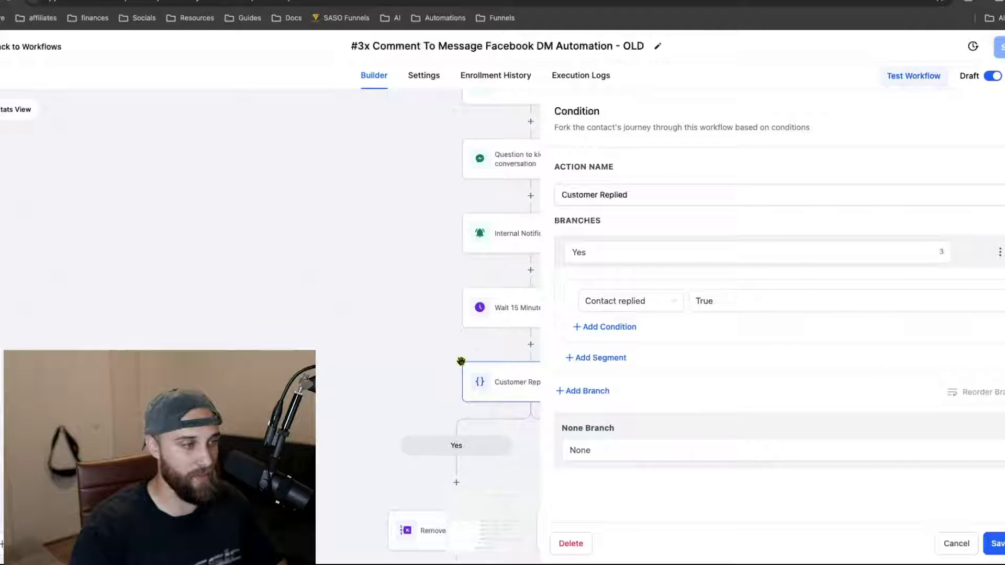
left_click_drag(461, 361, 318, 292)
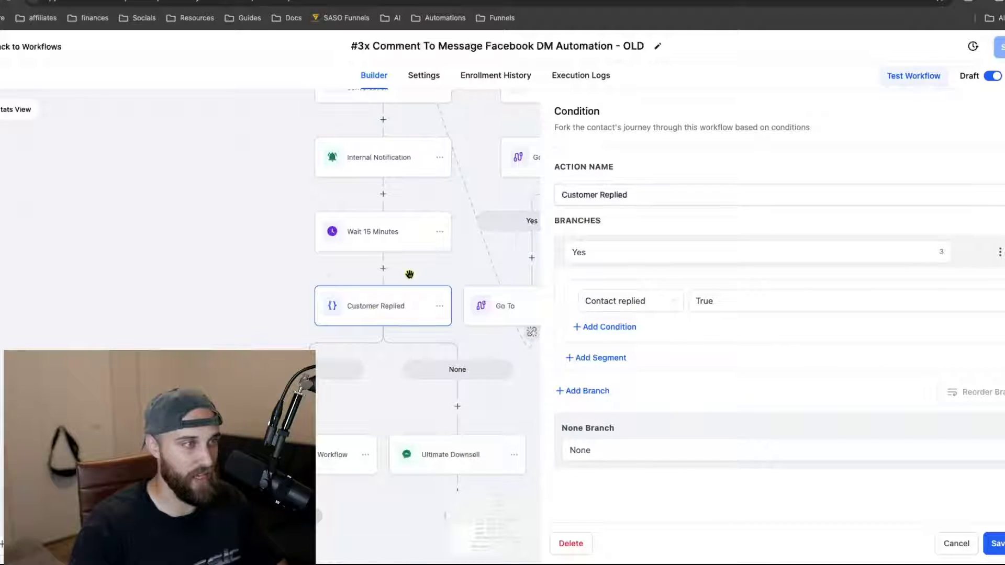
scroll(347, 357, "down", 2)
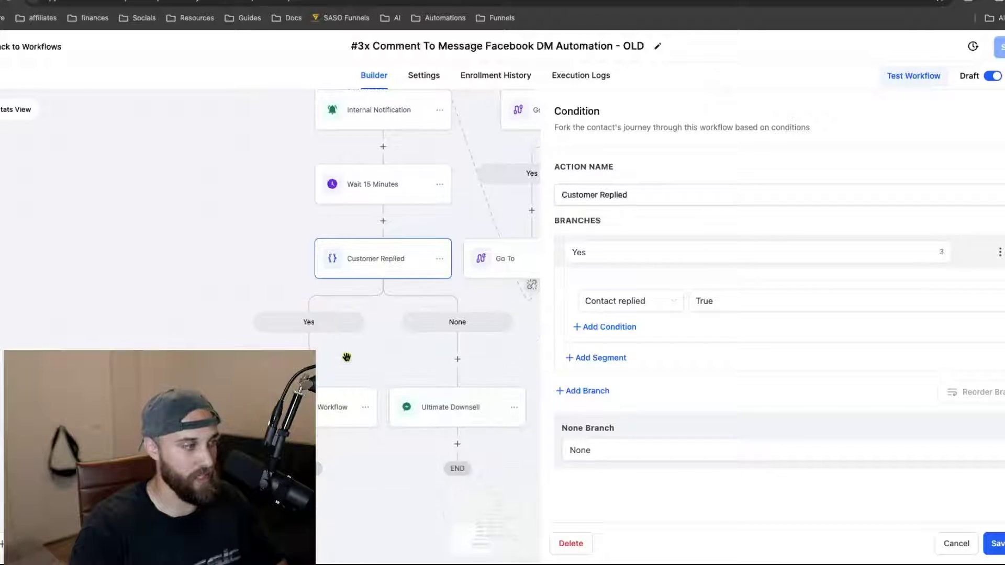
Inspect the Remove from Workflow action in the Yes branch and the Ultimate Downsell message in the None branch
left_click(317, 424)
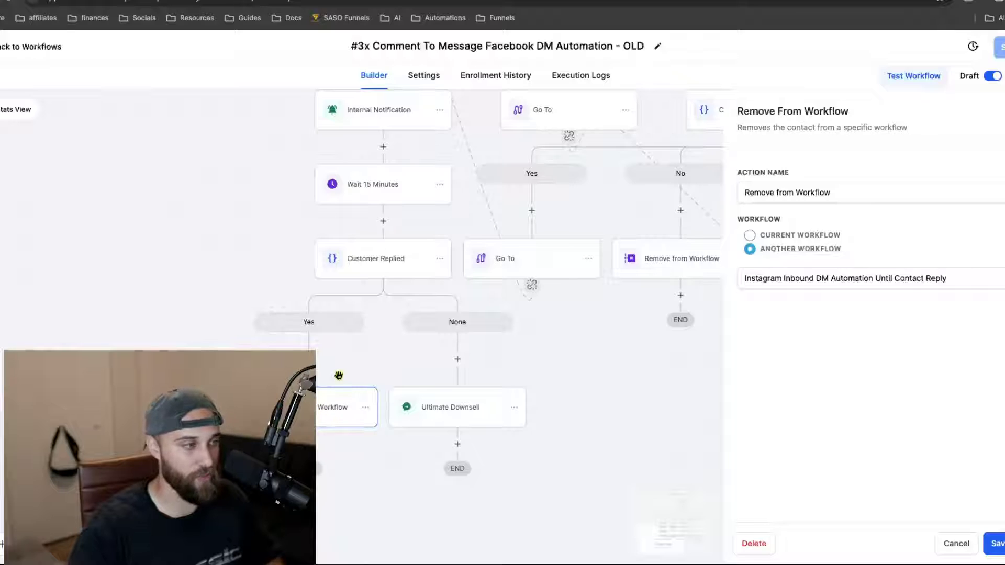
left_click_drag(338, 375, 436, 380)
left_click(514, 413)
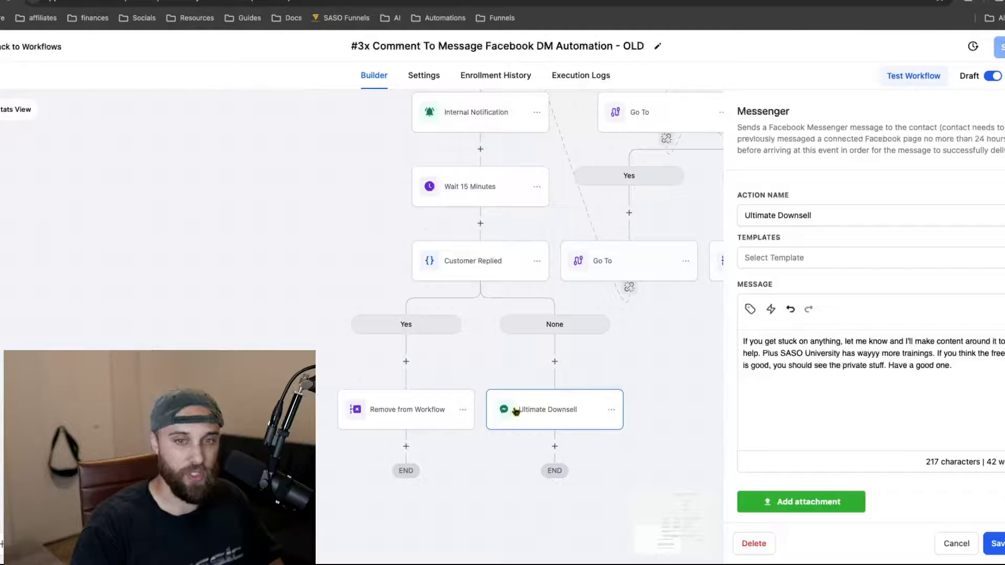
left_click_drag(638, 370, 593, 366)
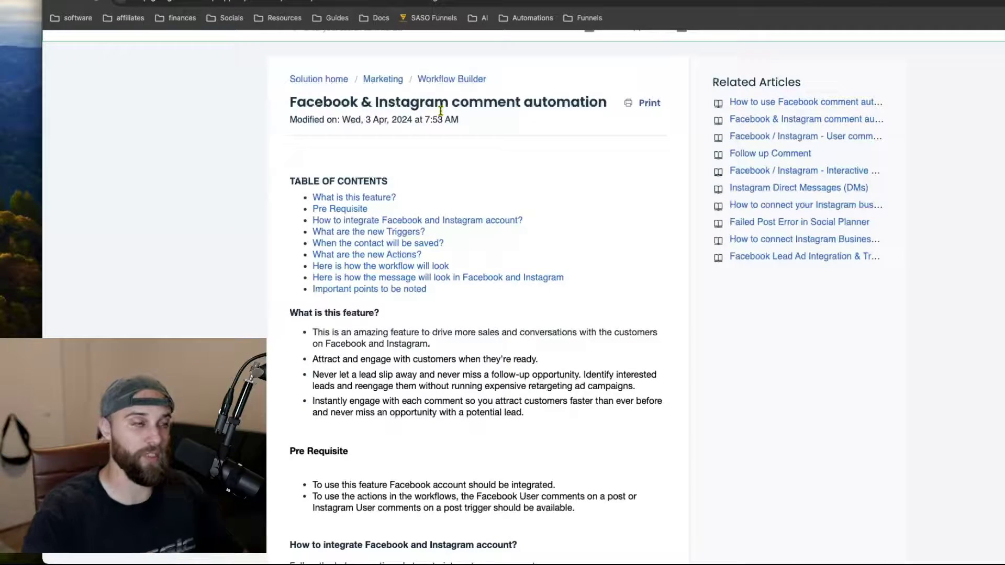
Read the Facebook & Instagram comment automation article's prerequisites, account integration steps and new trigger instructions
scroll(495, 188, "down", 5)
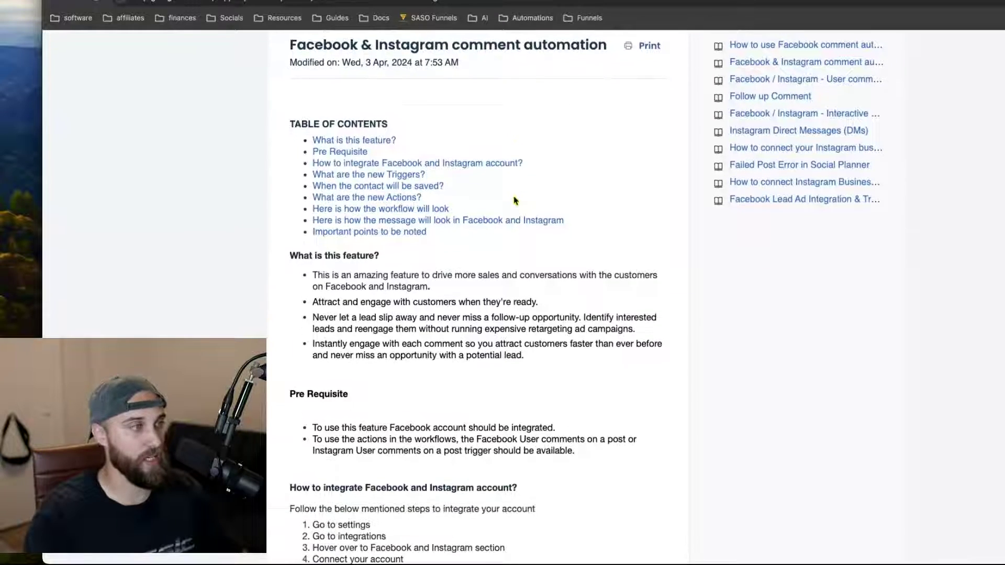
scroll(410, 337, "down", 3)
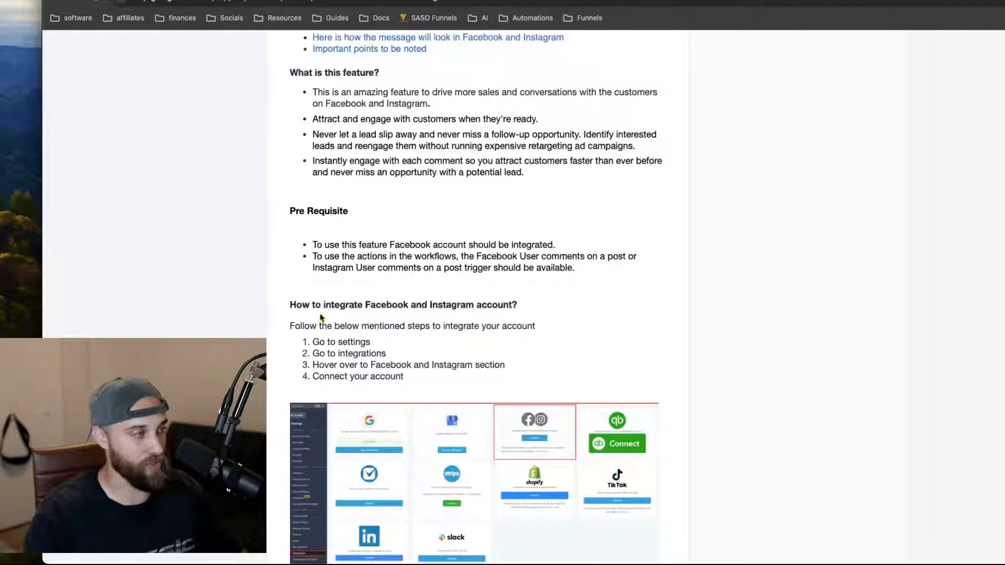
scroll(463, 308, "down", 3)
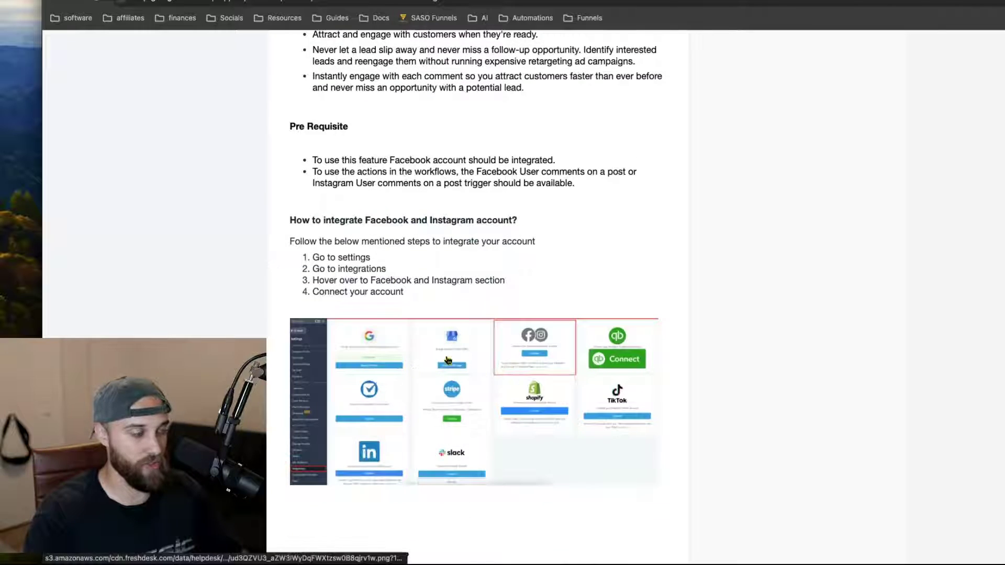
scroll(448, 360, "down", 10)
scroll(448, 360, "down", 2)
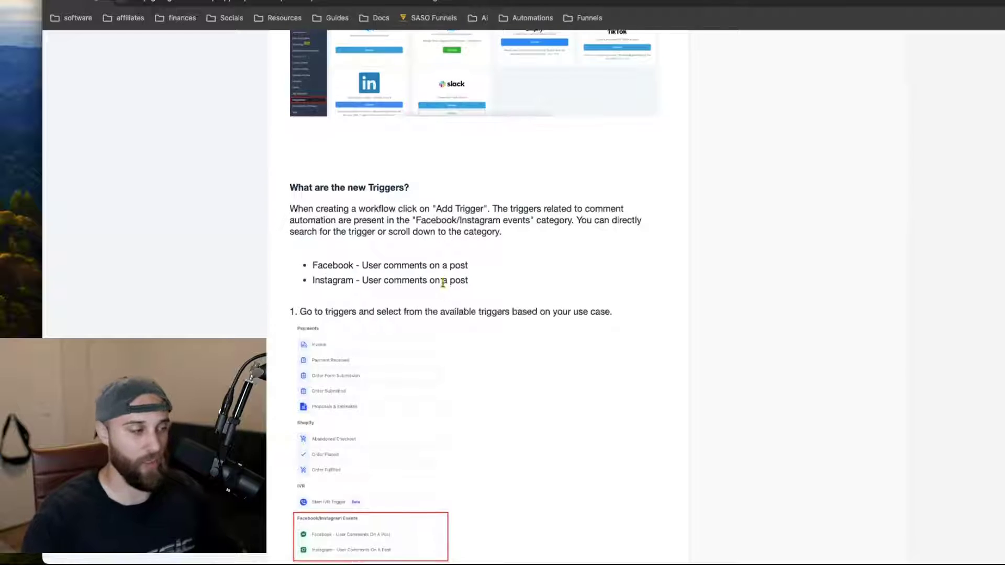
scroll(445, 282, "down", 12)
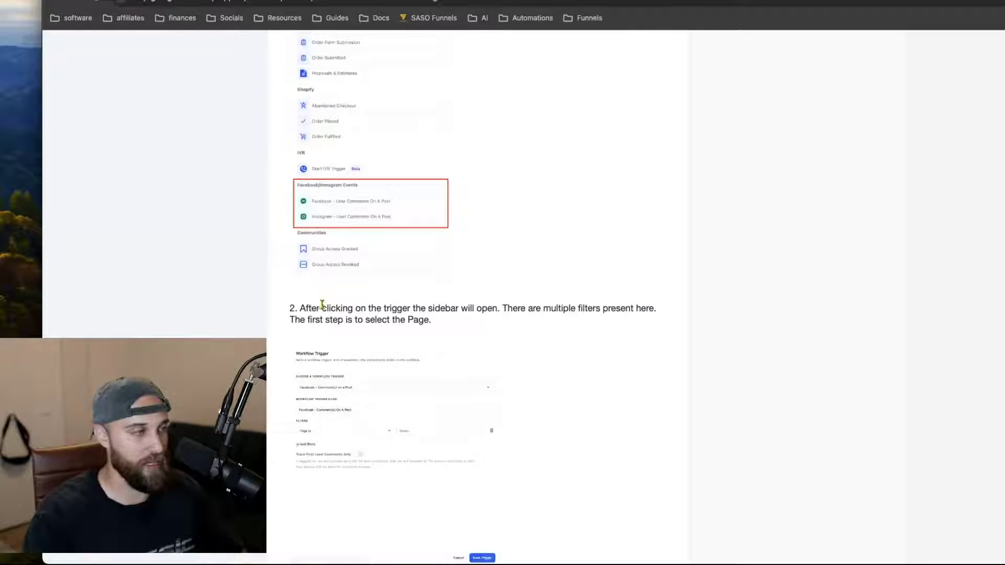
scroll(403, 314, "down", 3)
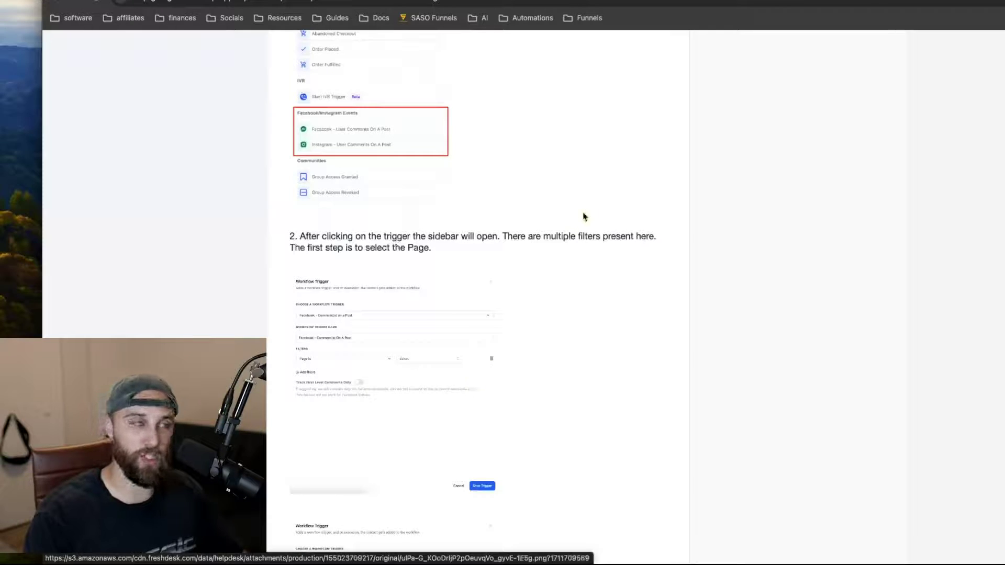
Return to the workflow list and open the Facebook comment trigger of the Reply To Comment - Facebook workflow
left_click(633, 0)
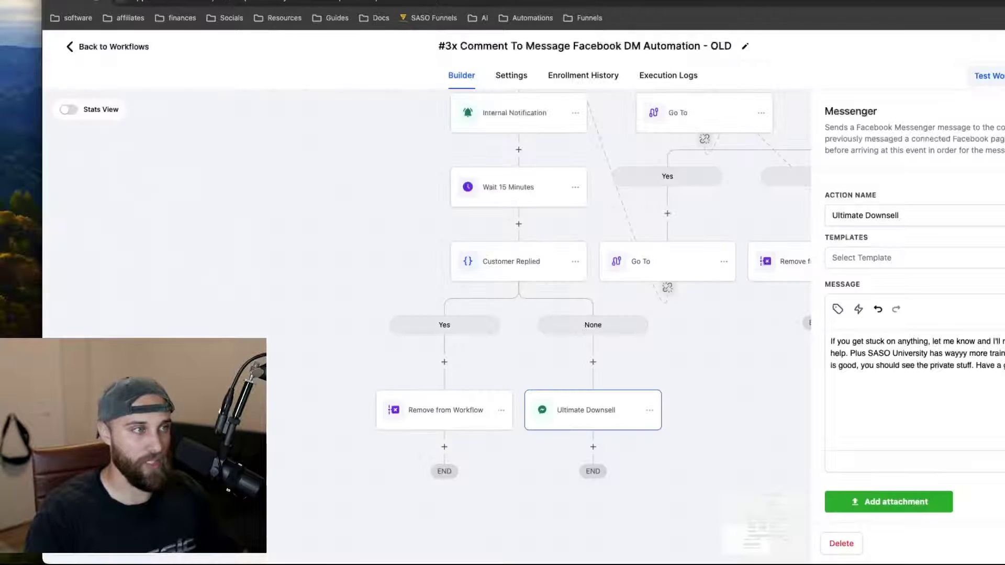
left_click(128, 51)
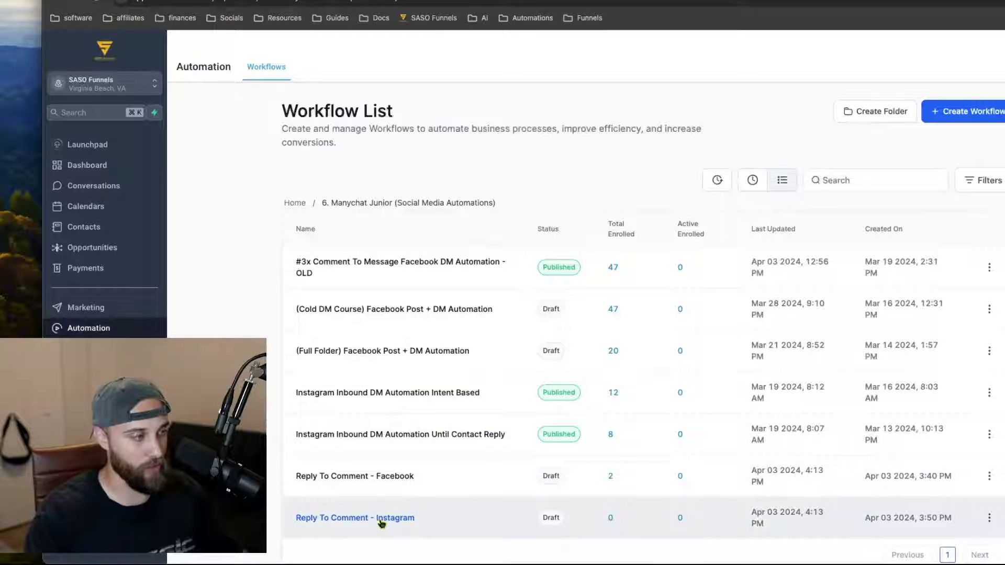
left_click(393, 477)
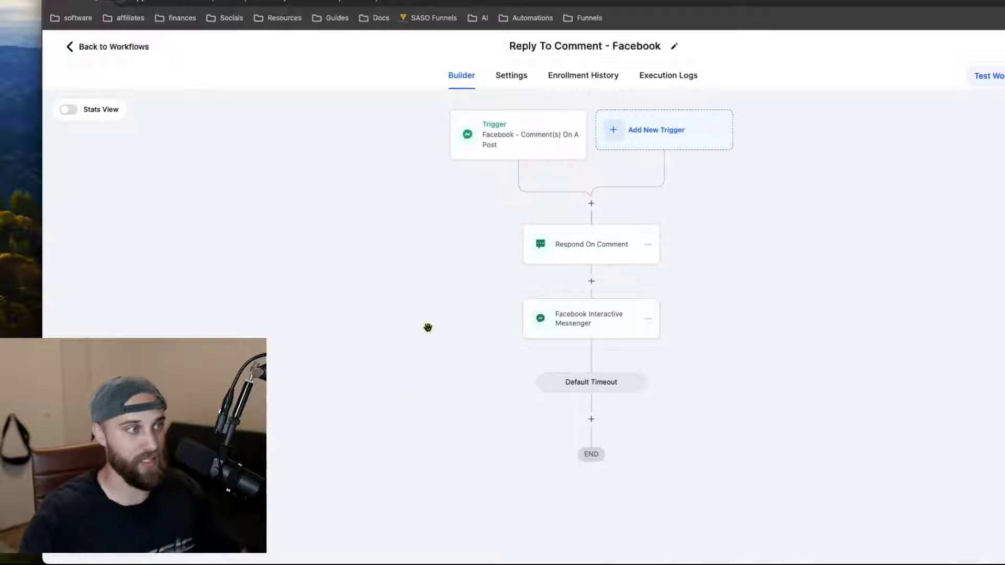
left_click(509, 150)
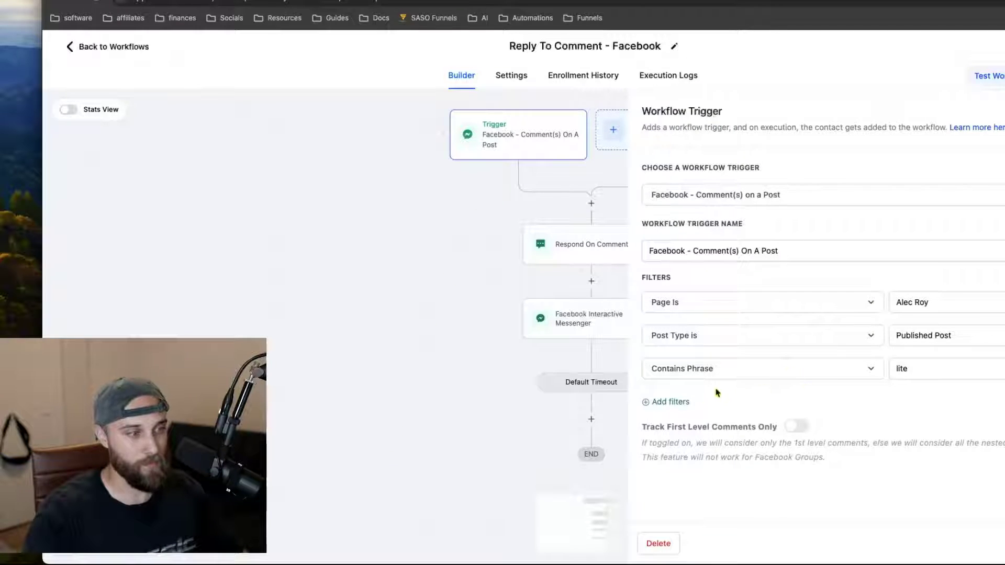
Try adding a Post is filter to the trigger, browse the selectable posts, and remove the filter
left_click(681, 404)
left_click(721, 411)
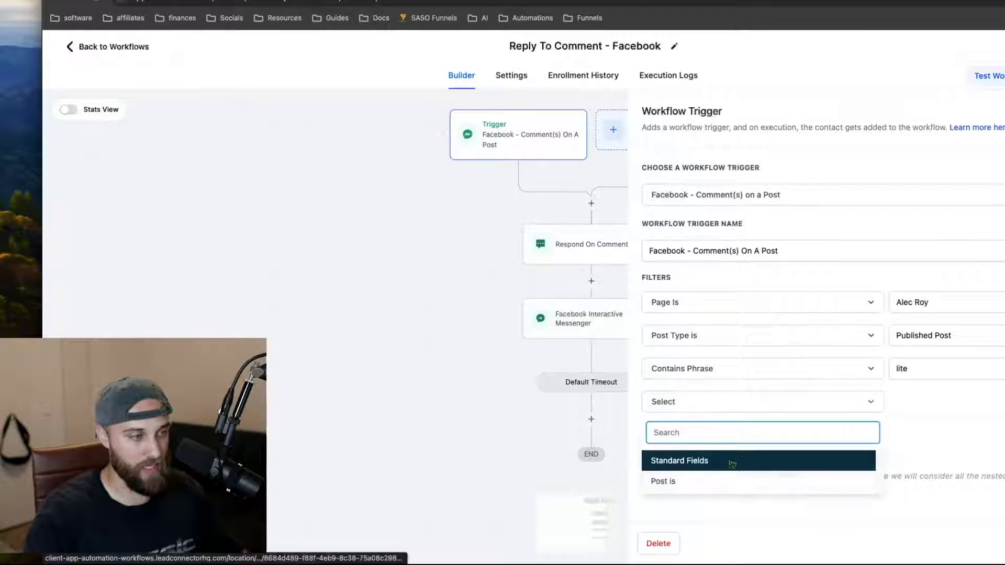
left_click(745, 480)
left_click(908, 402)
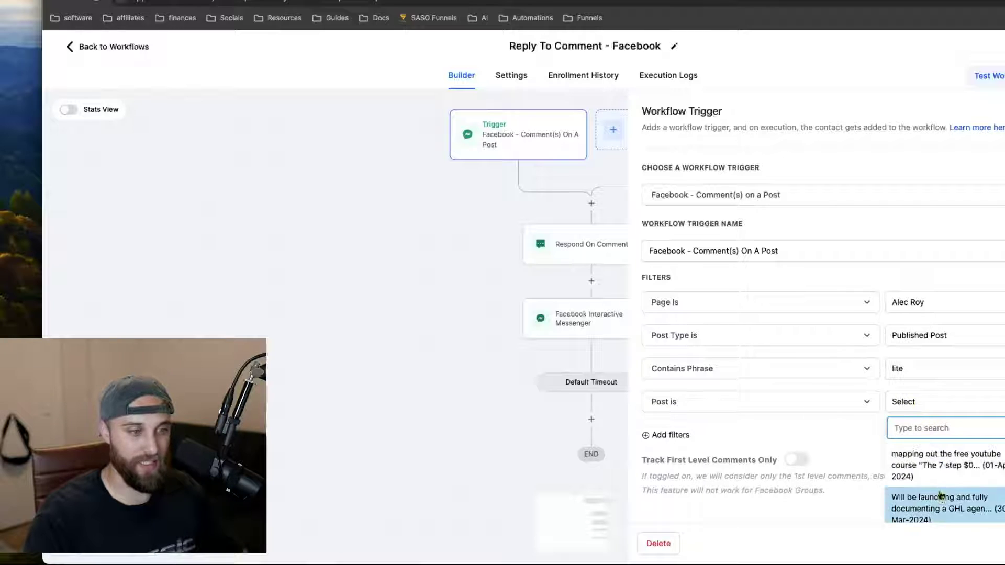
scroll(937, 497, "down", 2)
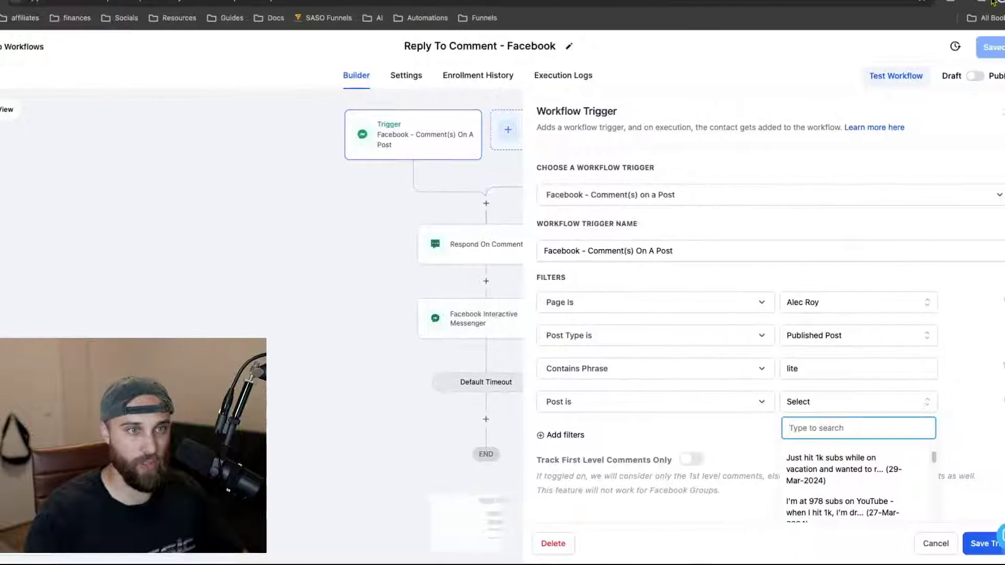
scroll(999, 490, "down", 3)
scroll(904, 492, "up", 3)
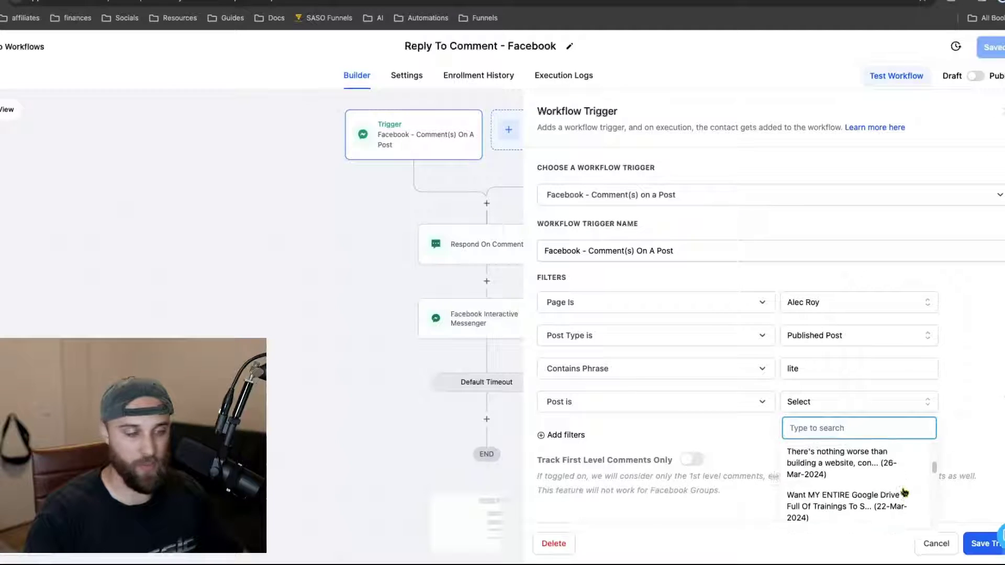
left_click(977, 404)
left_click(976, 403)
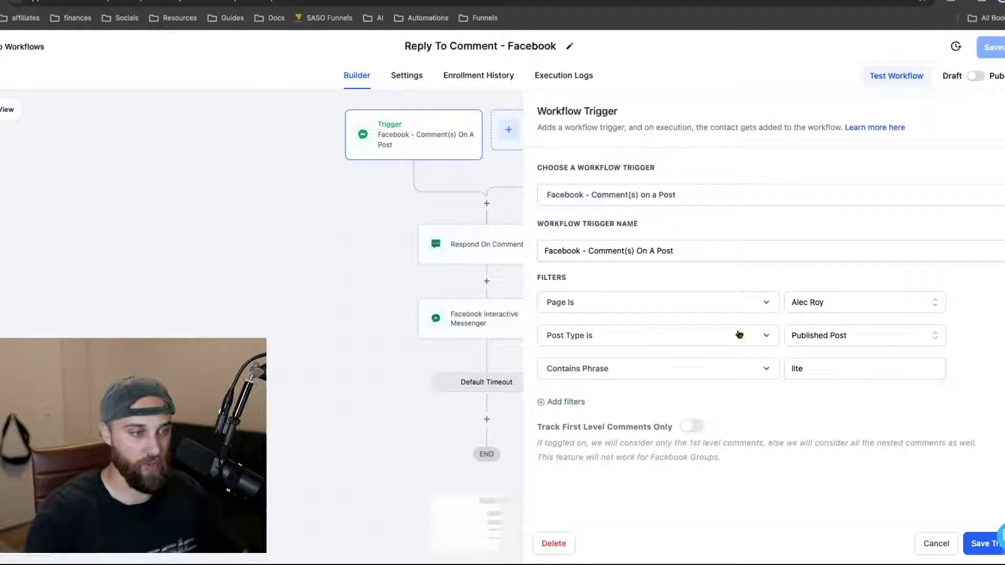
Go back to the comment automation article and examine how to choose the page, post type and published post
left_click(617, 0)
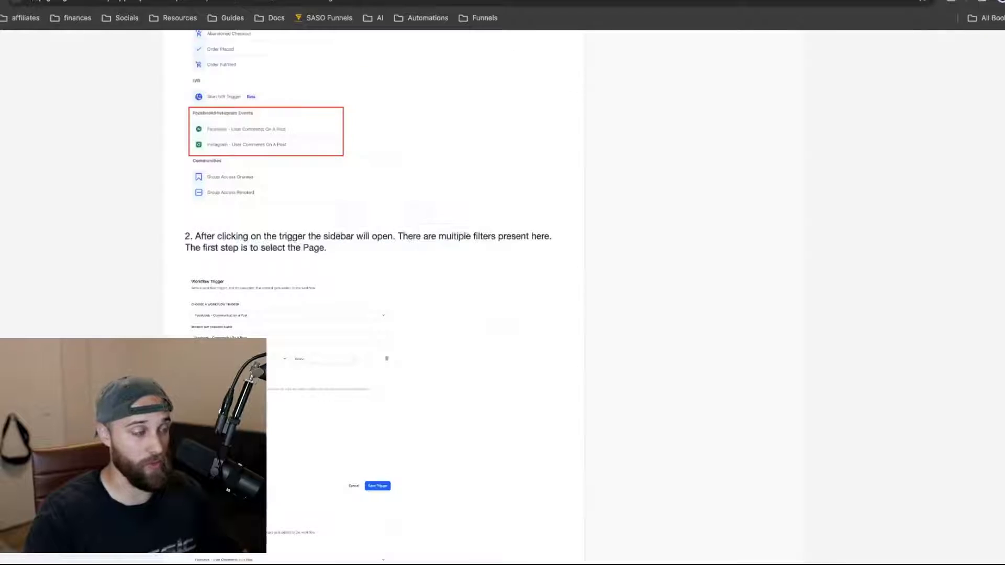
scroll(438, 258, "down", 2)
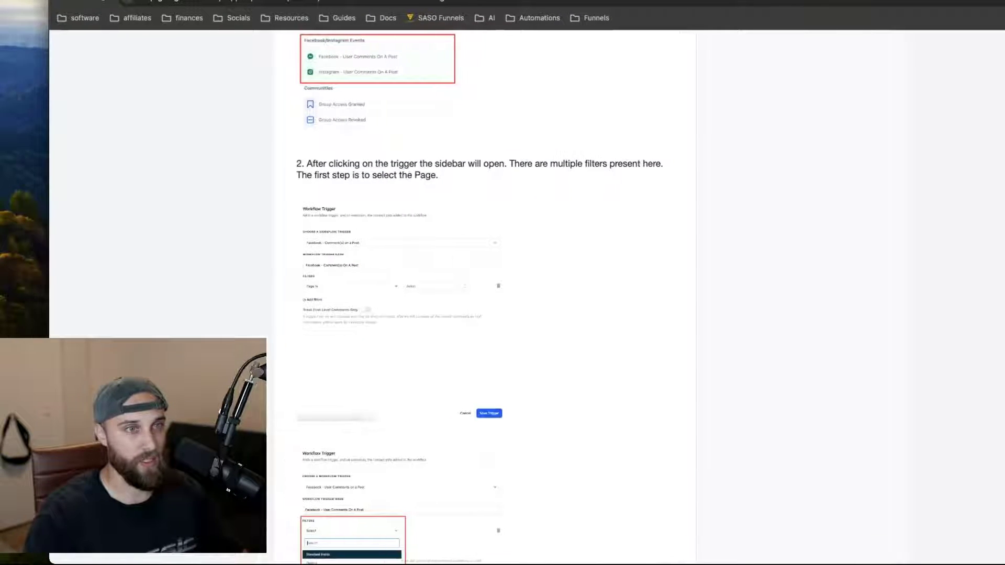
scroll(516, 231, "down", 12)
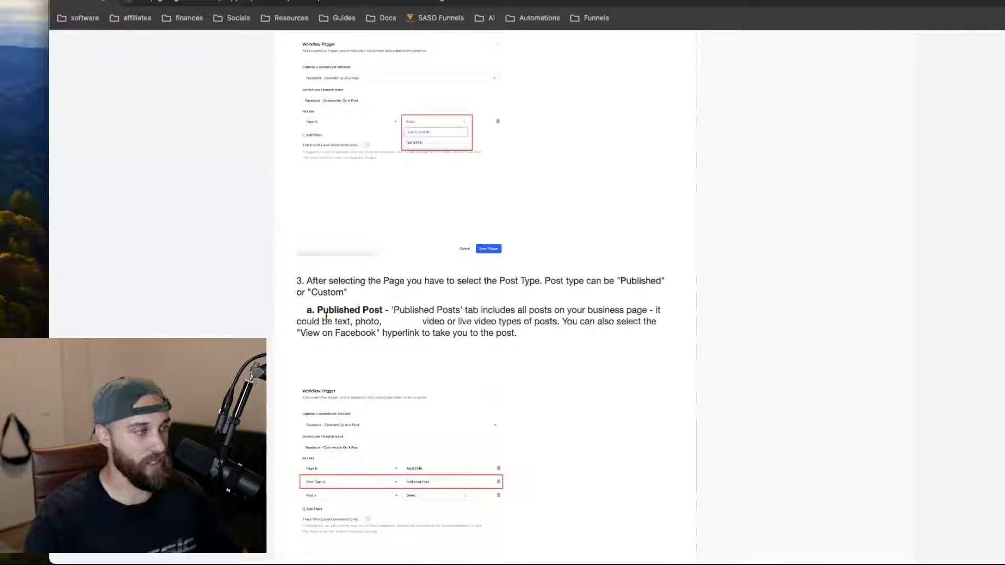
scroll(381, 291, "down", 4)
scroll(532, 225, "down", 6)
scroll(532, 226, "down", 1)
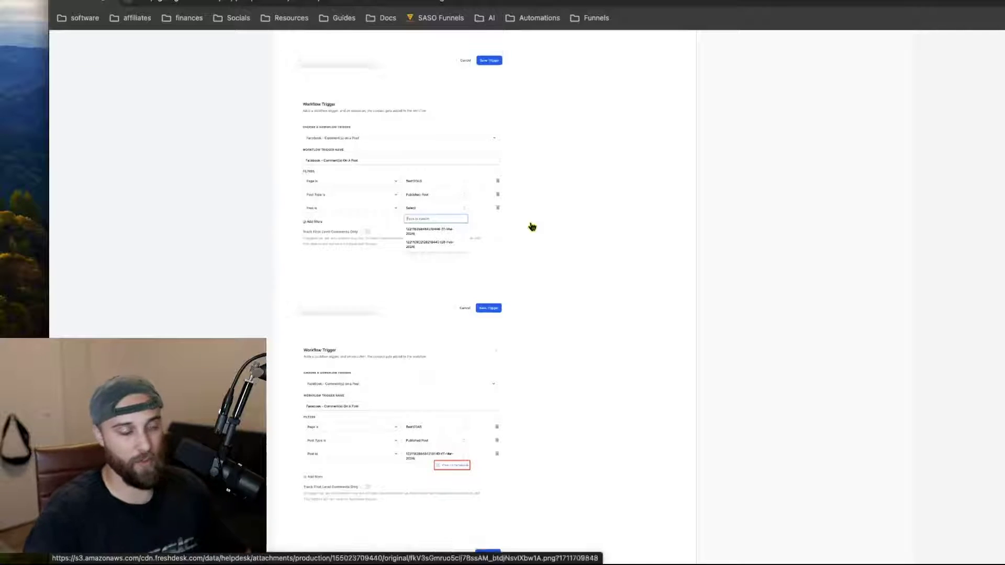
Review the article's phrase matching, first-level comment tracking and messenger button sections, and return to its beginning
scroll(532, 226, "down", 14)
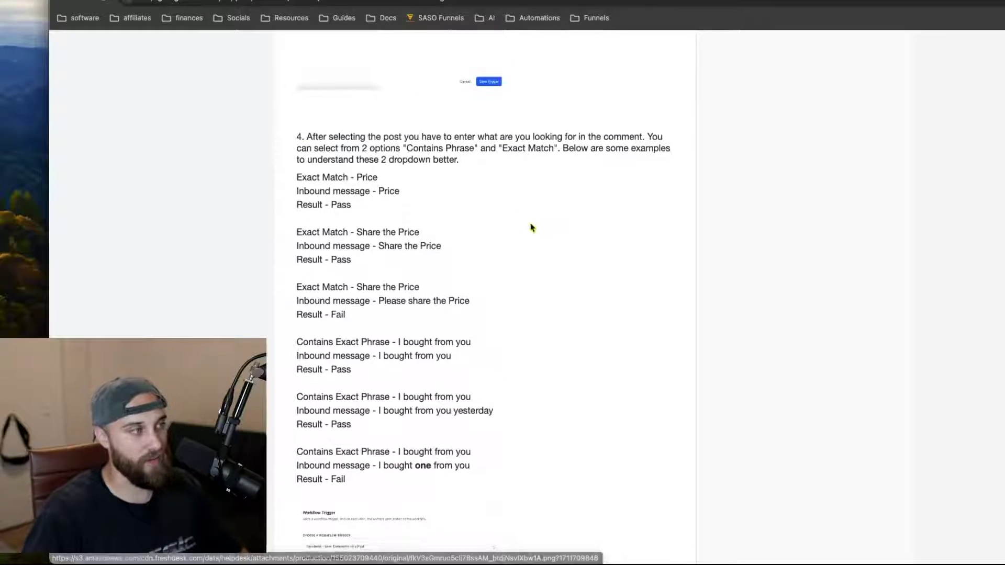
scroll(500, 238, "down", 6)
scroll(499, 239, "down", 20)
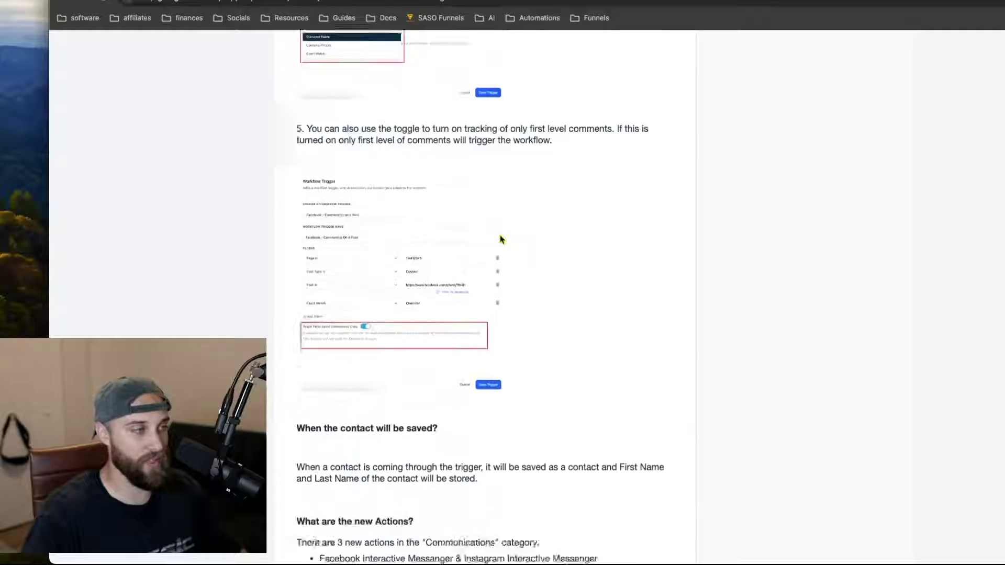
scroll(500, 239, "down", 8)
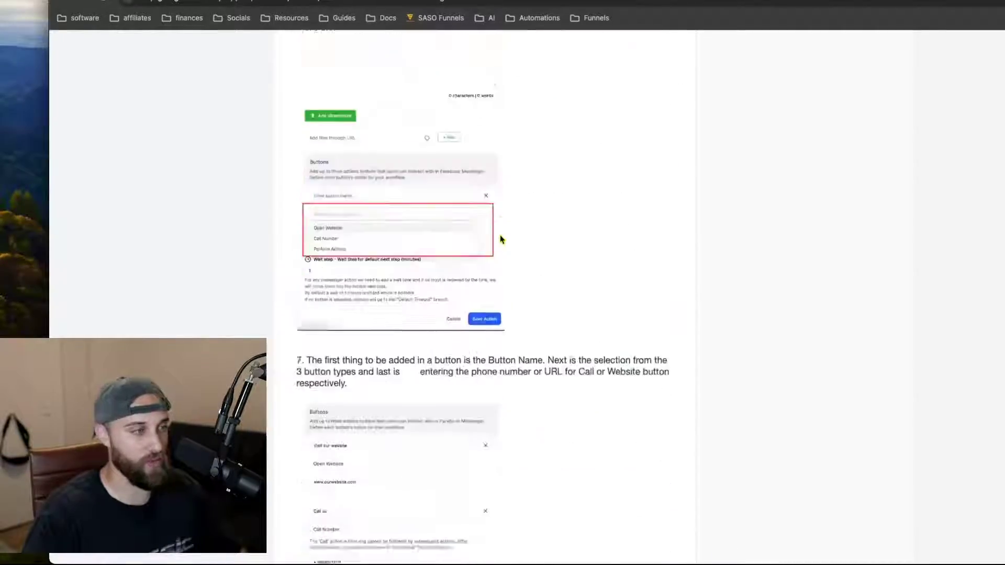
scroll(499, 239, "up", 20)
scroll(500, 239, "up", 20)
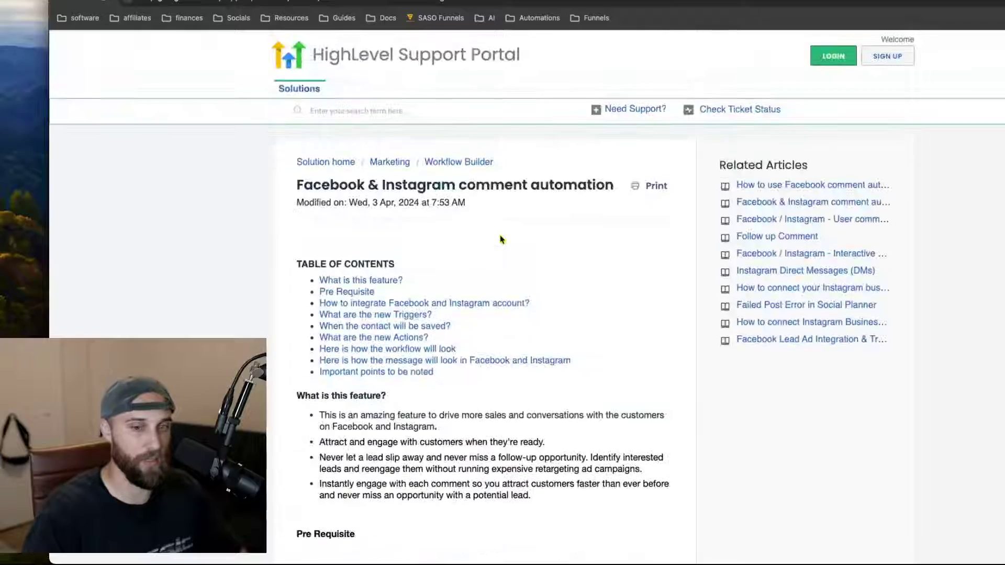
Open the article on Facebook comment automation for Facebook Groups and read its prerequisites and trigger selection instructions
left_click(838, 0)
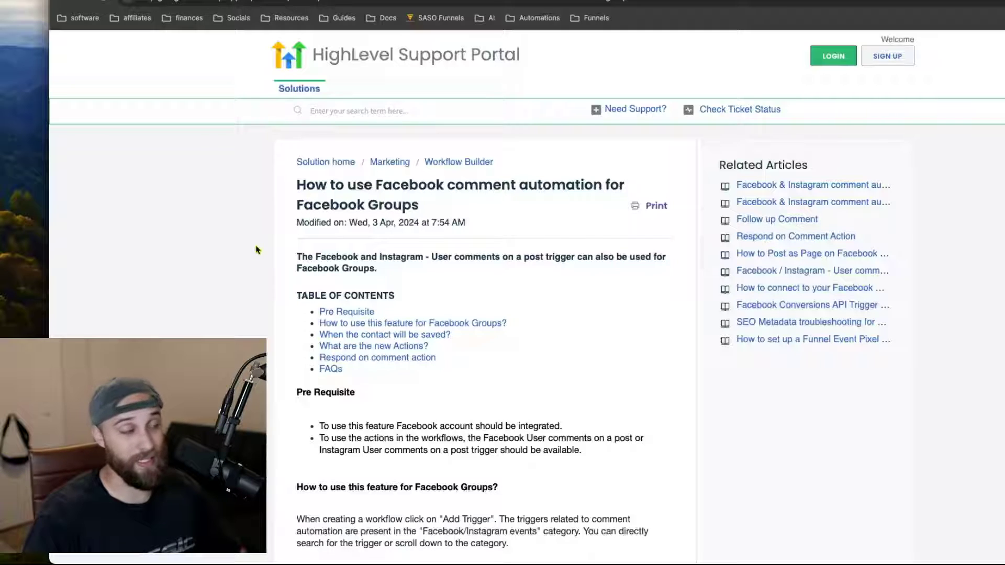
scroll(257, 249, "down", 1)
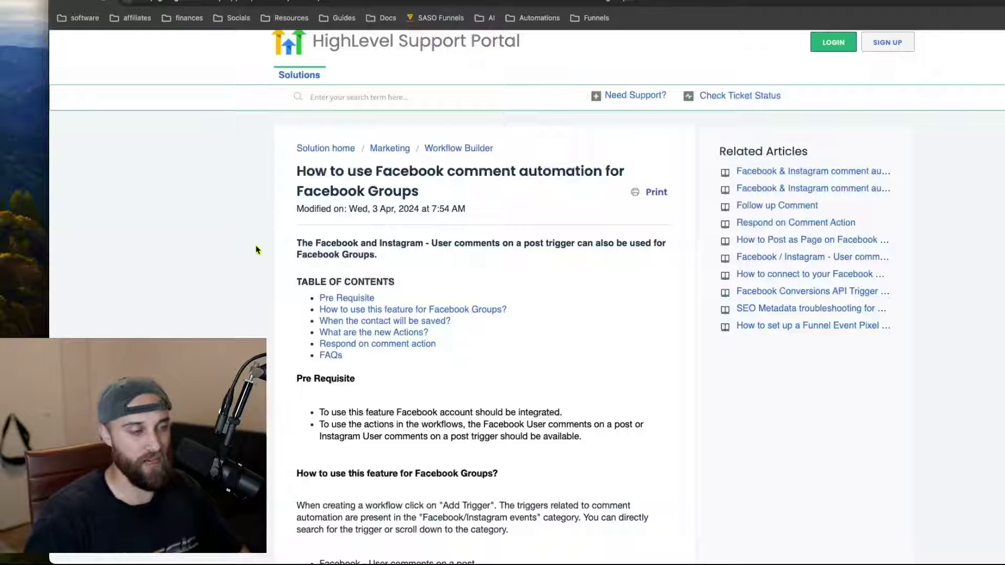
scroll(419, 293, "down", 3)
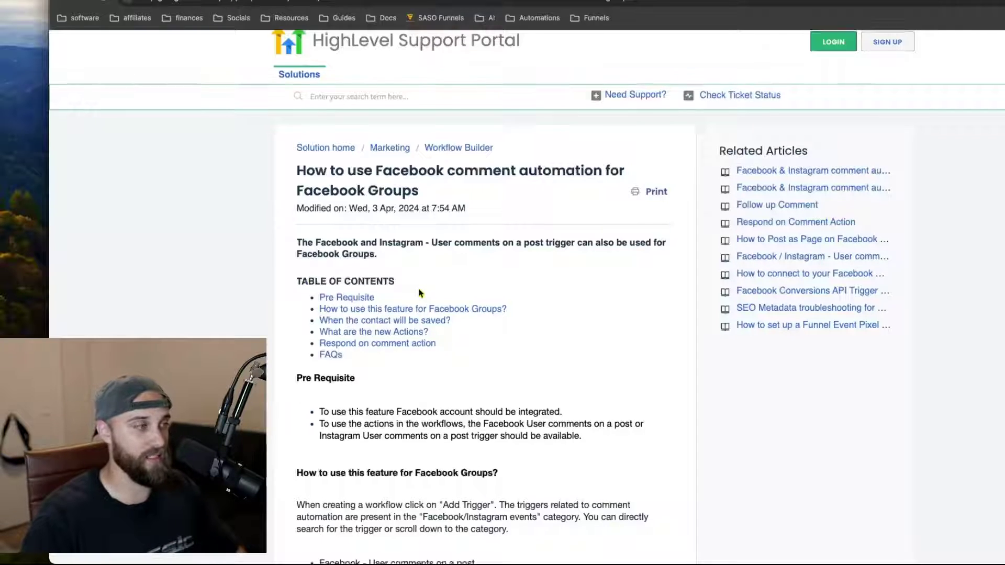
scroll(420, 294, "down", 5)
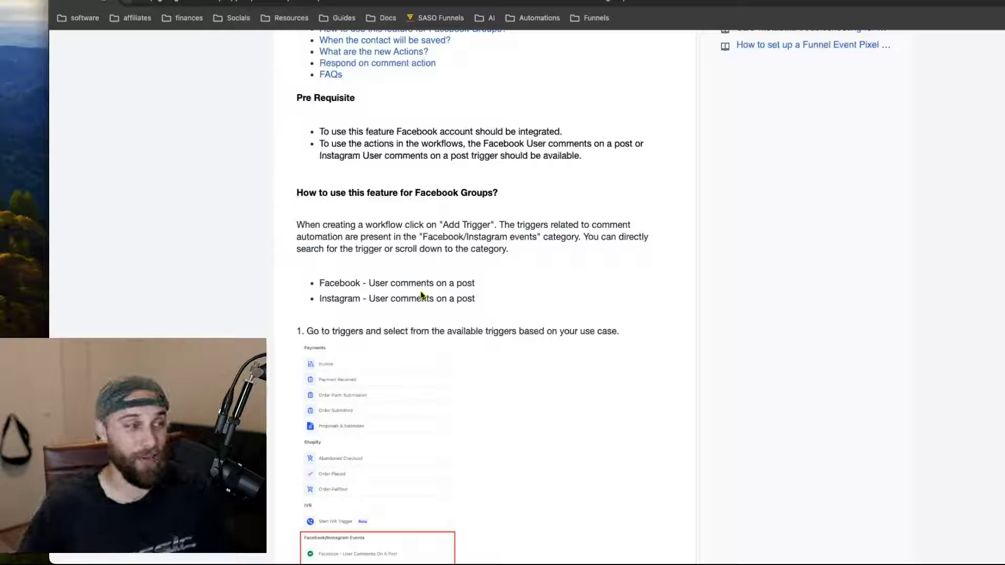
scroll(421, 296, "down", 3)
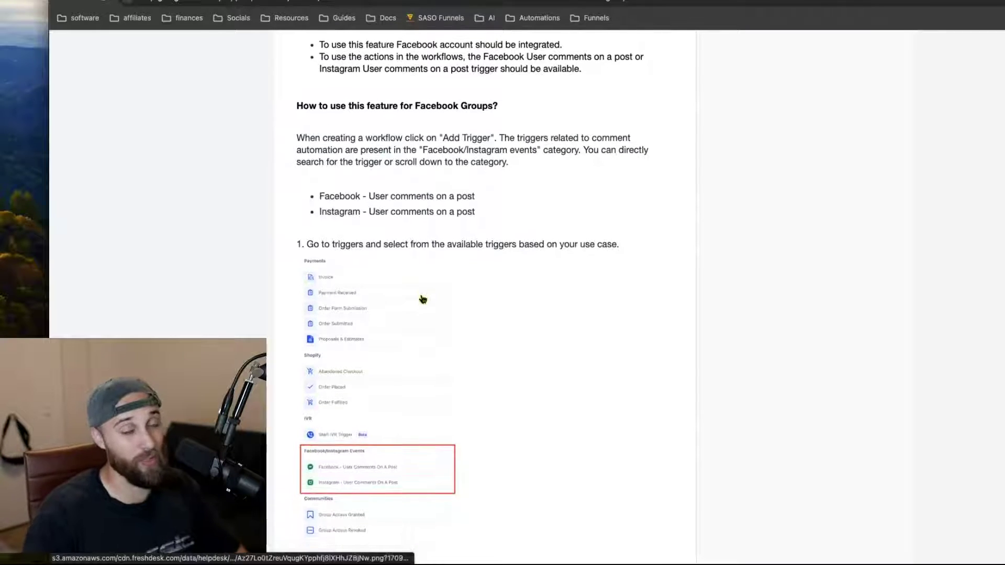
Examine the Facebook Groups article's instructions for selecting the page, the Custom post type and the post URL, up to the comment phrase matching step
scroll(455, 300, "down", 1)
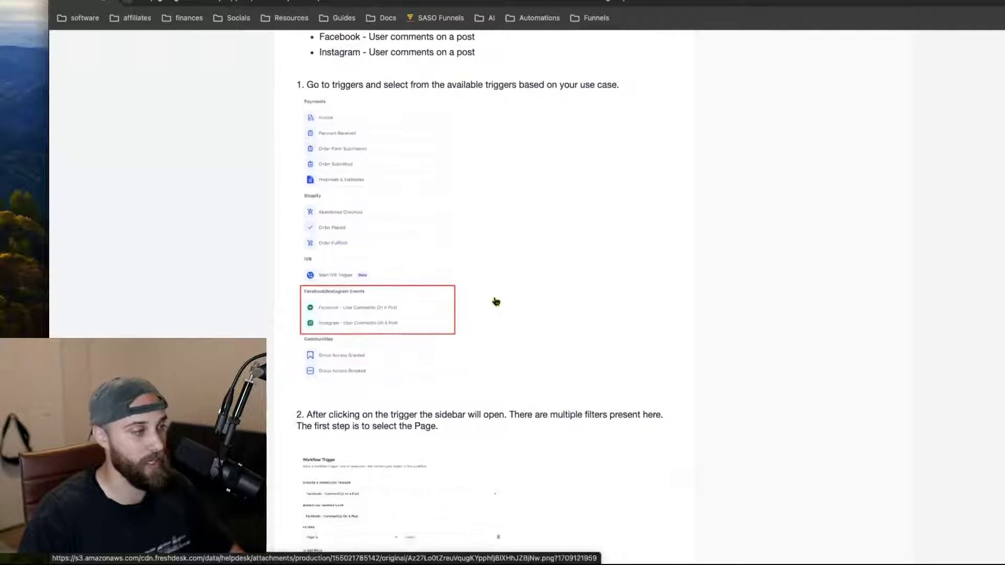
scroll(494, 299, "up", 3)
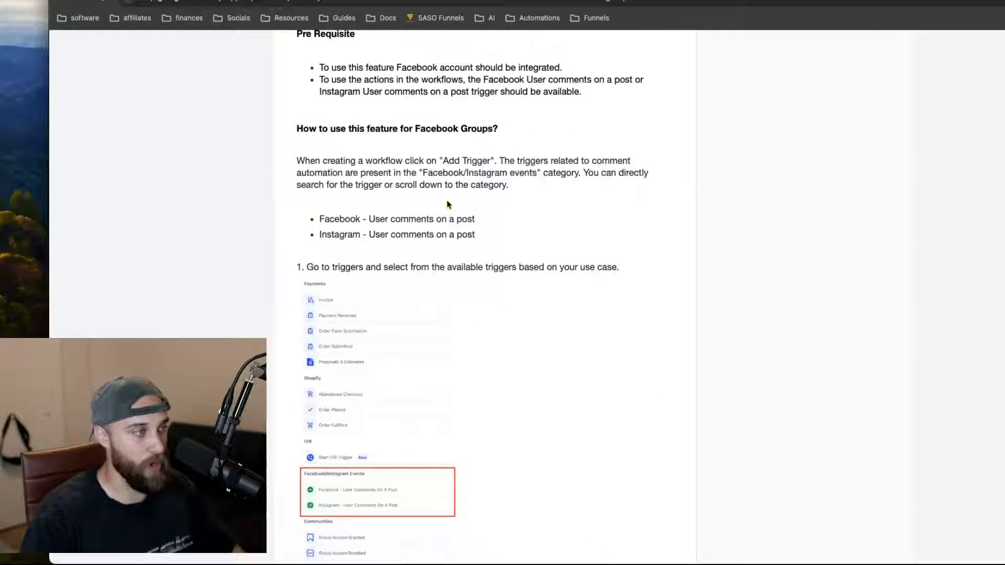
scroll(448, 204, "down", 3)
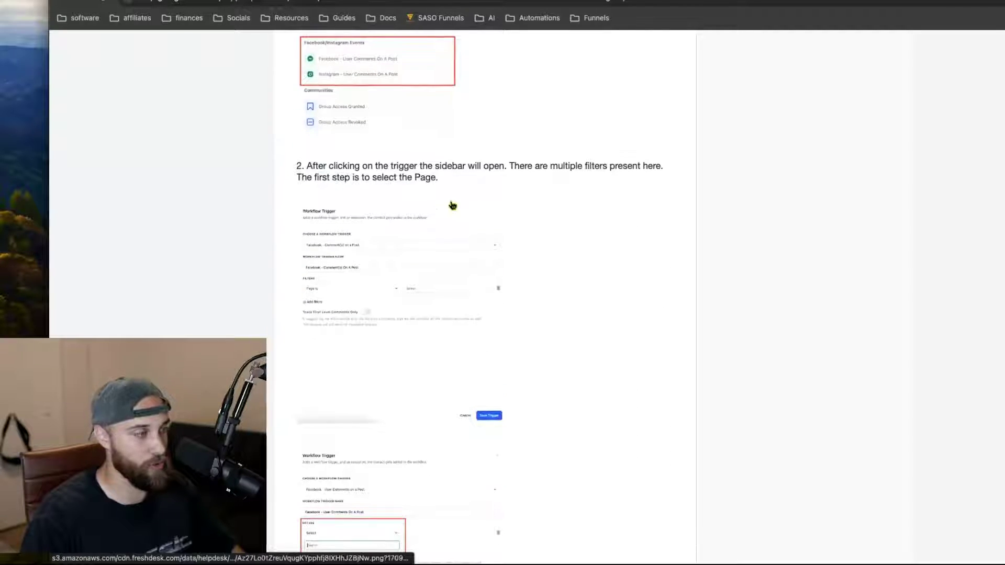
scroll(452, 205, "down", 5)
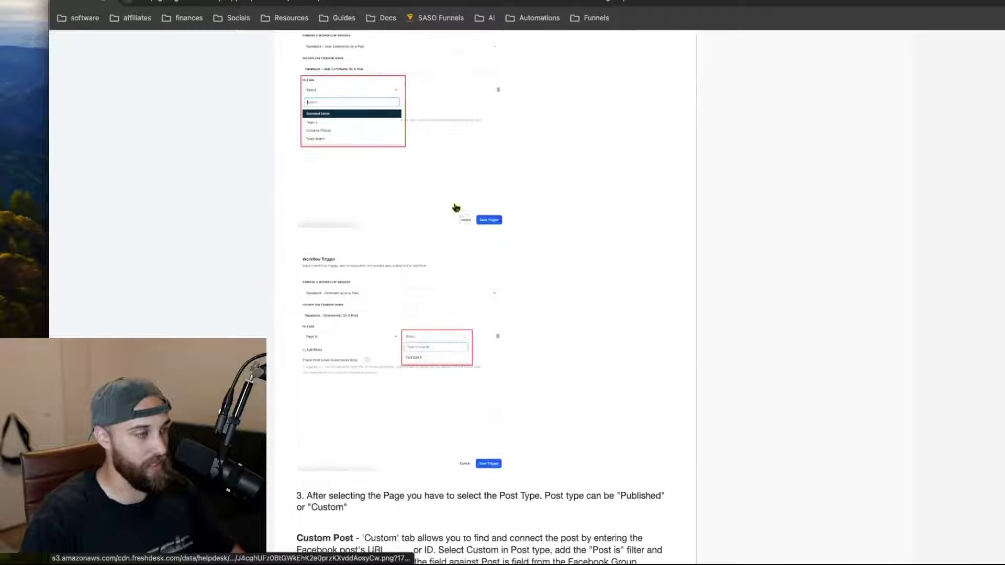
scroll(428, 311, "down", 3)
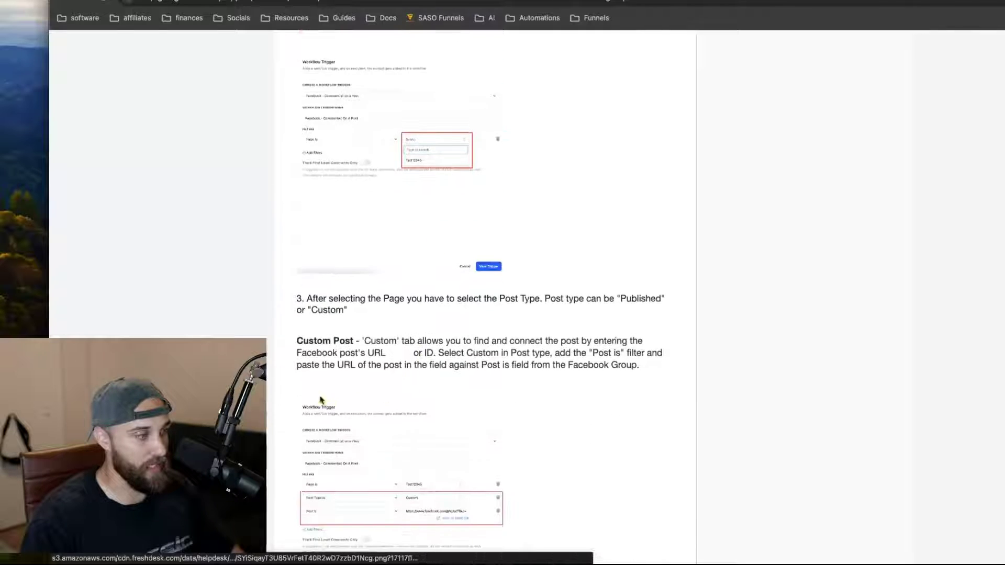
scroll(422, 339, "down", 1)
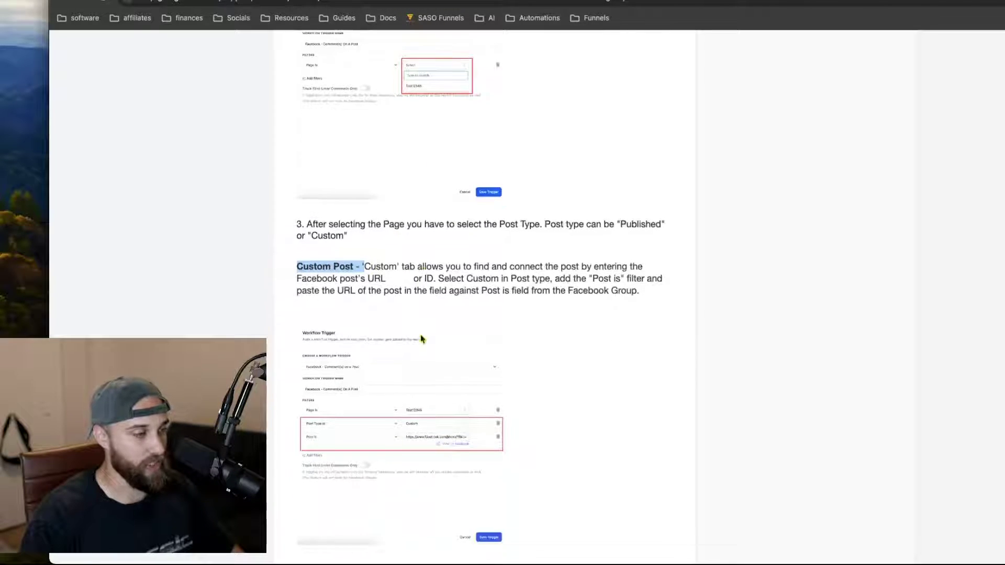
scroll(524, 328, "down", 2)
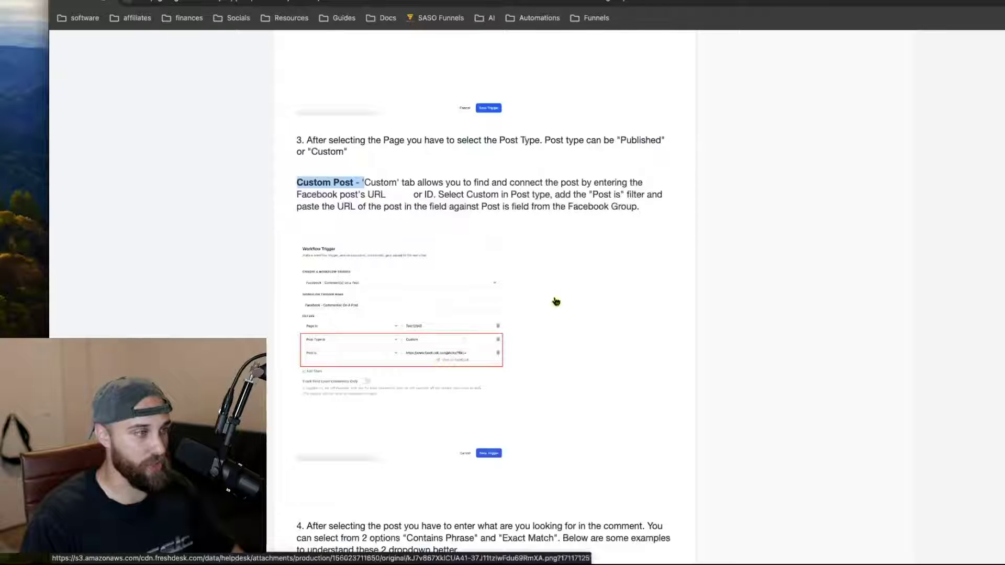
scroll(555, 301, "down", 3)
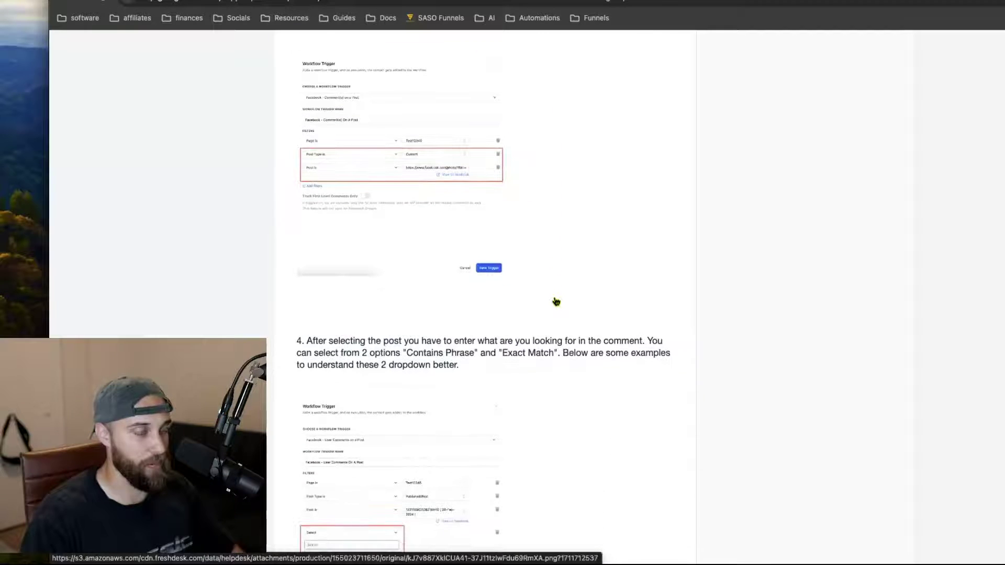